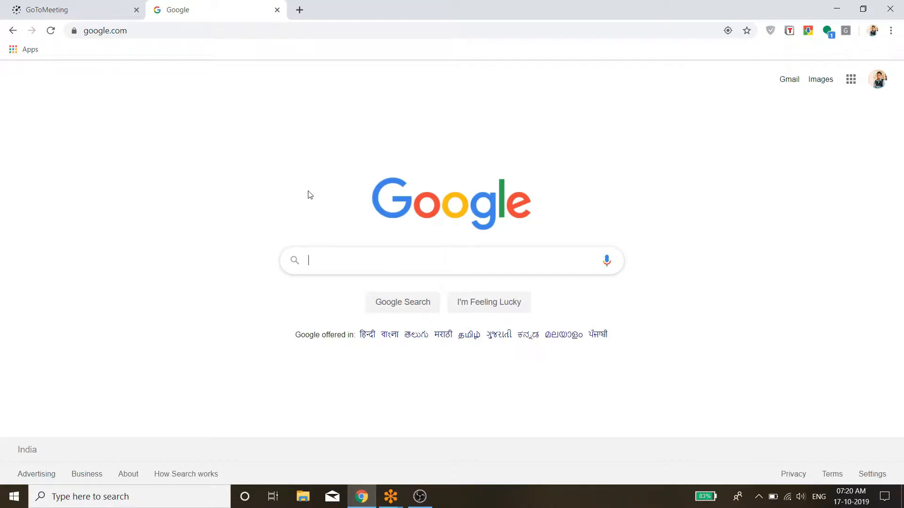
Find Microsoft Edge through the Windows search and launch it
key(super)
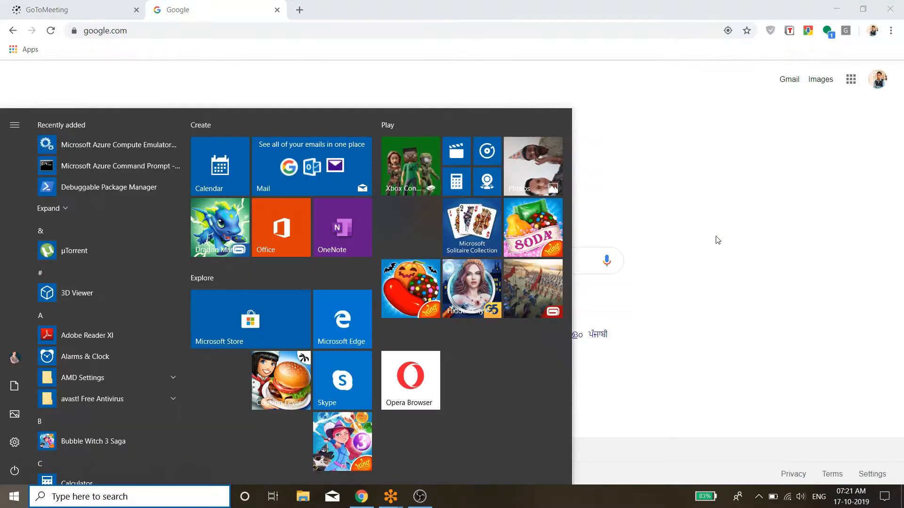
text(ie)
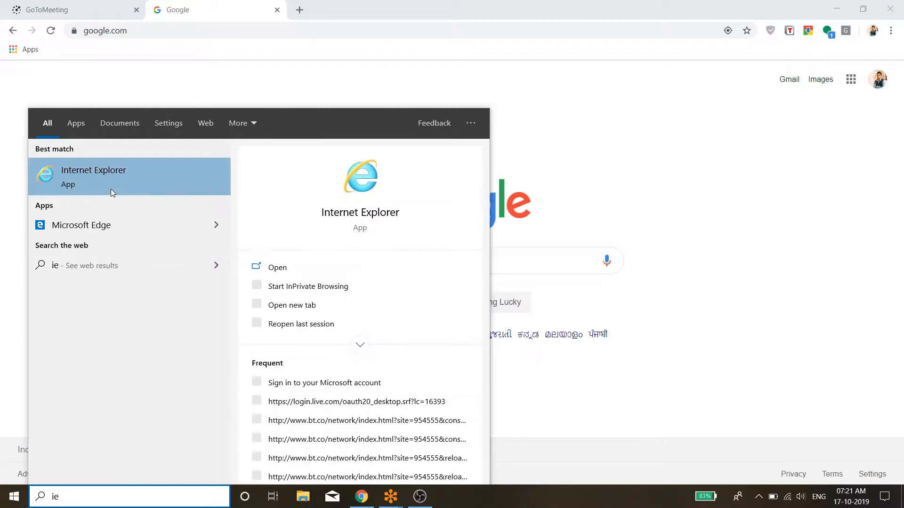
key(BackSpace)
key(BackSpace)
text(ed)
key(Return)
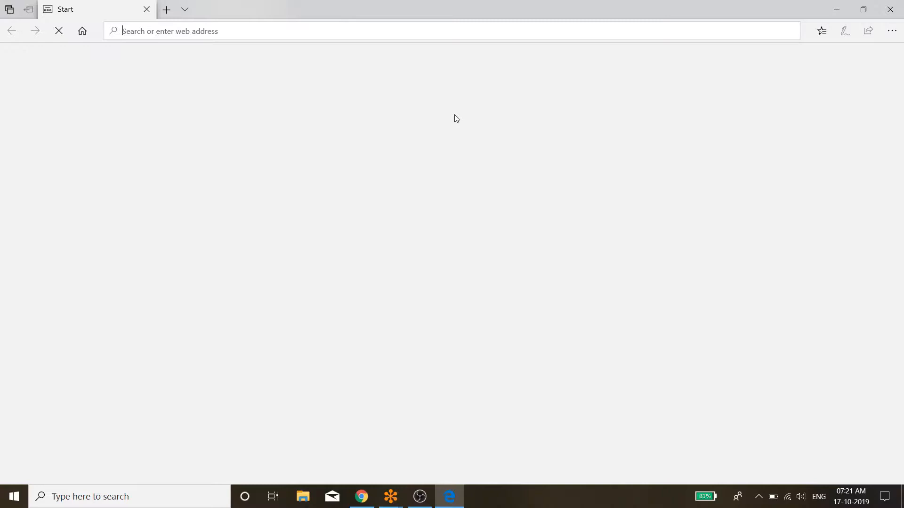
Find Visual Studio 2019 through the Windows search and launch it
key(super)
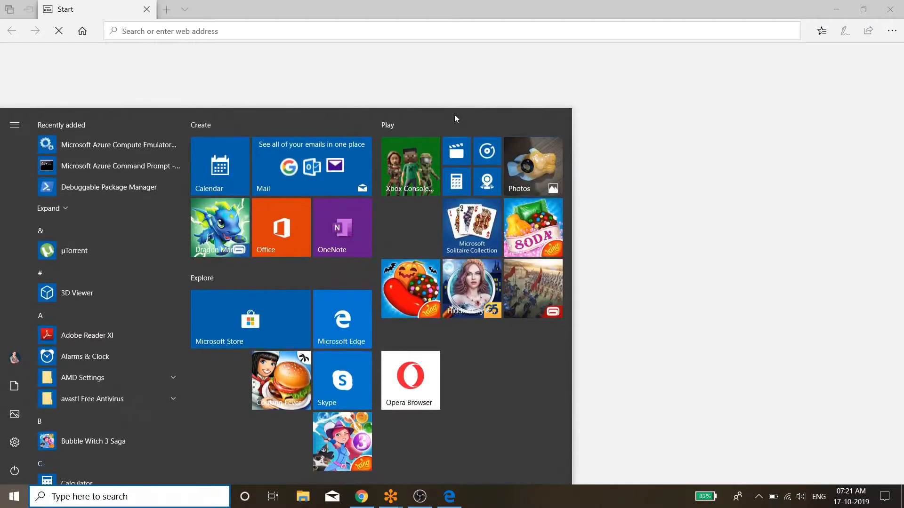
text(vis)
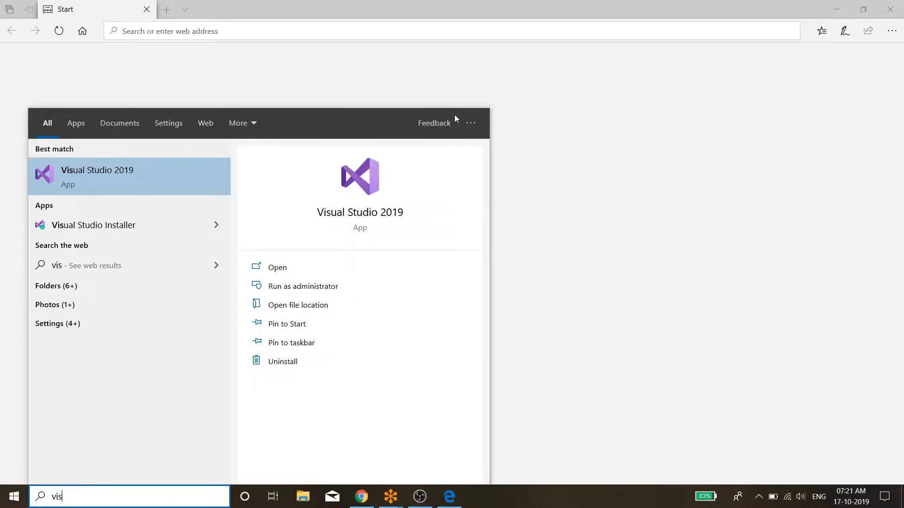
key(Return)
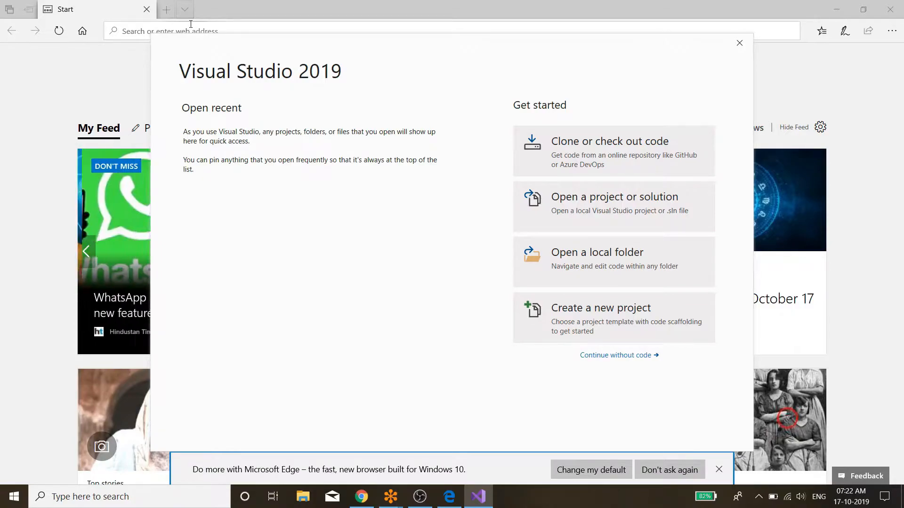
click(144, 32)
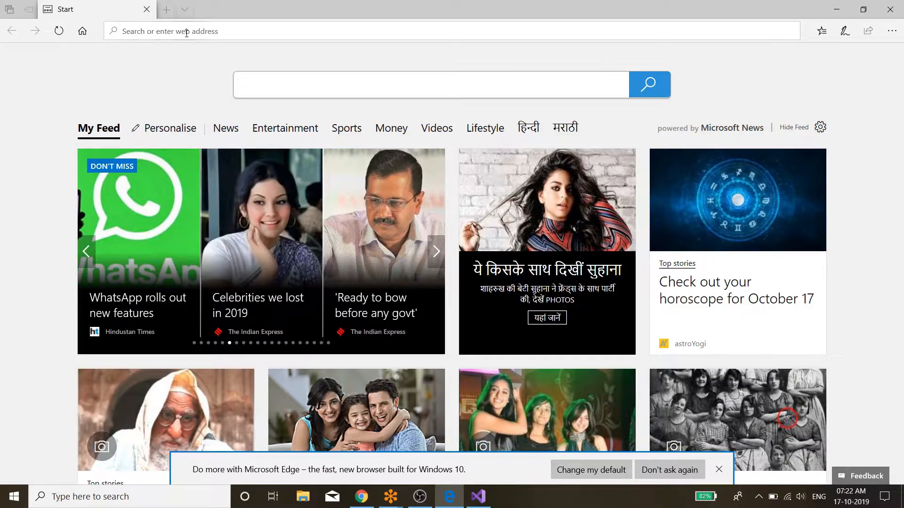
click(219, 31)
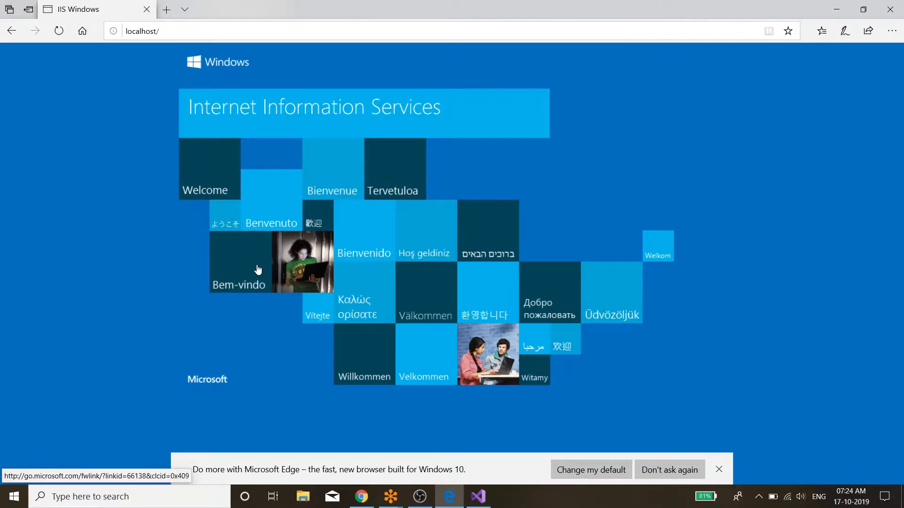
click(189, 35)
text(http://)
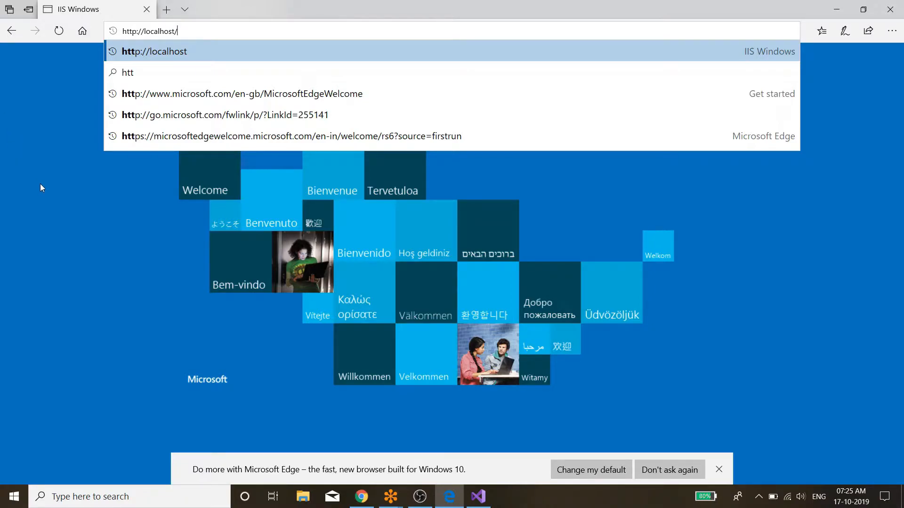
key(Return)
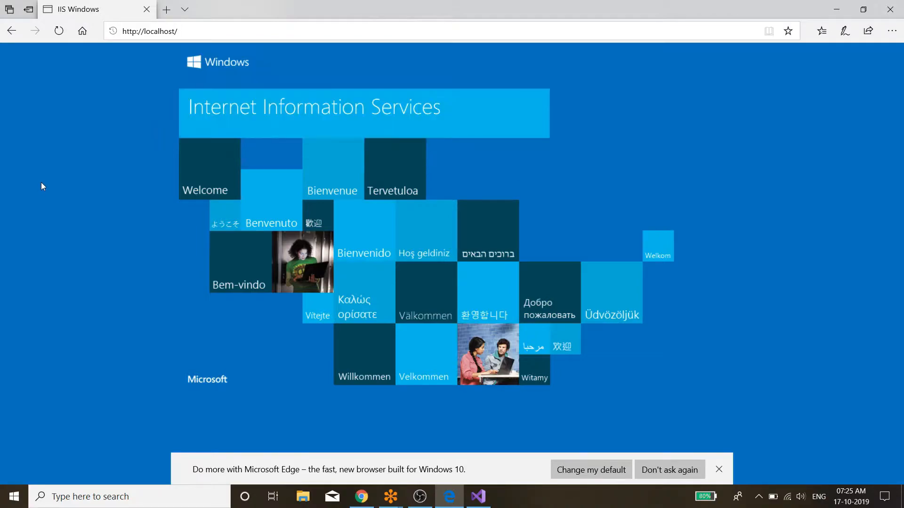
Find Control Panel through the Windows search and open it
key(super)
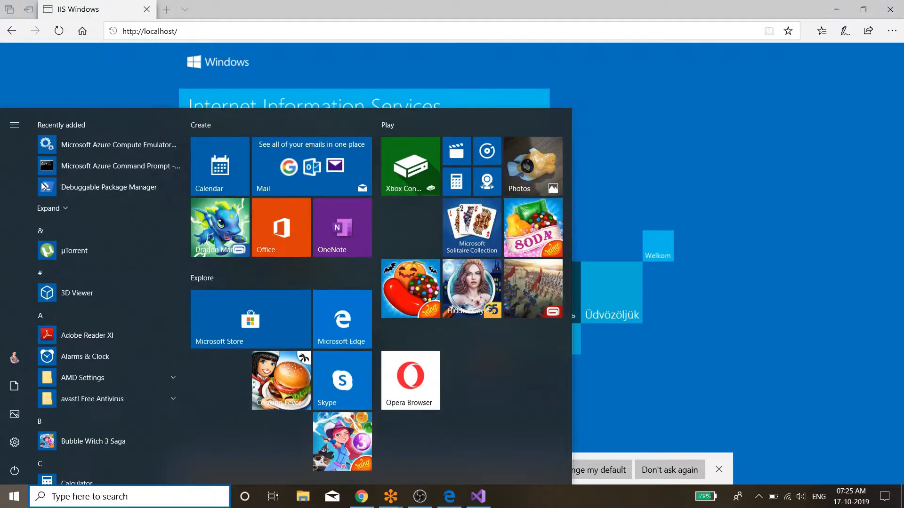
text(co)
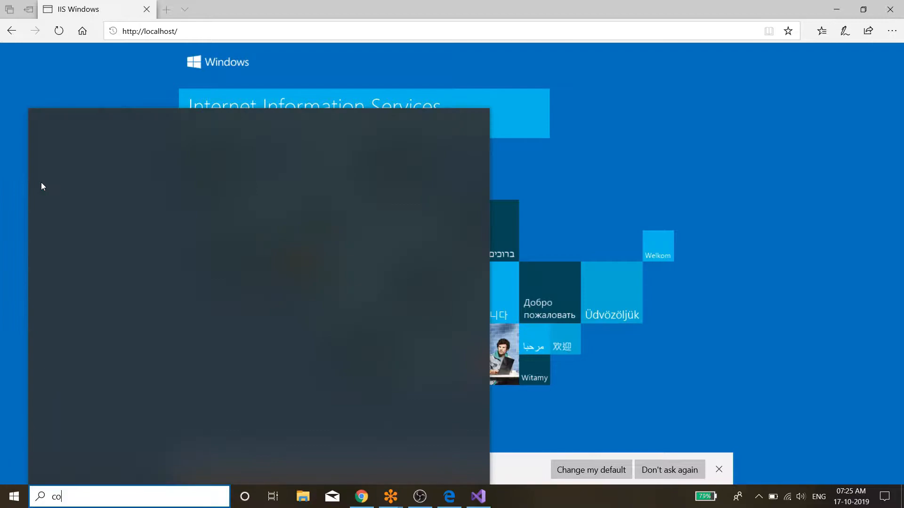
text(nt)
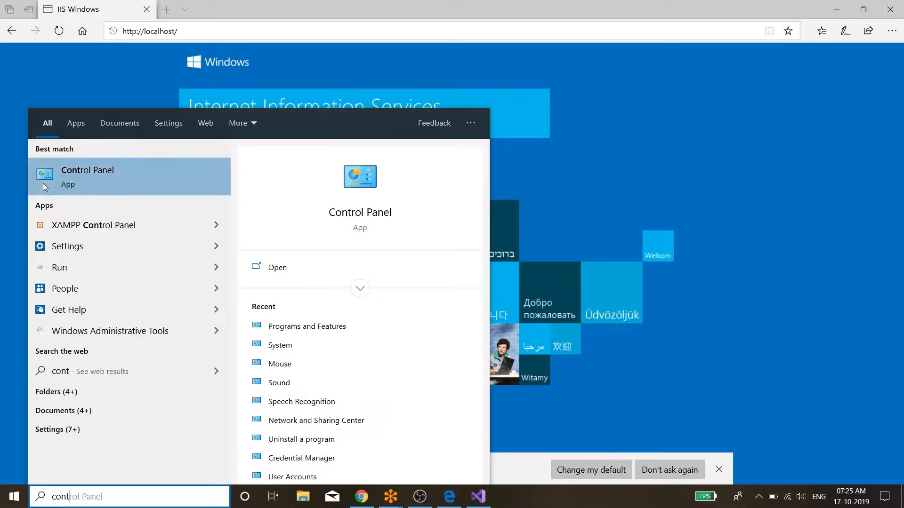
click(126, 181)
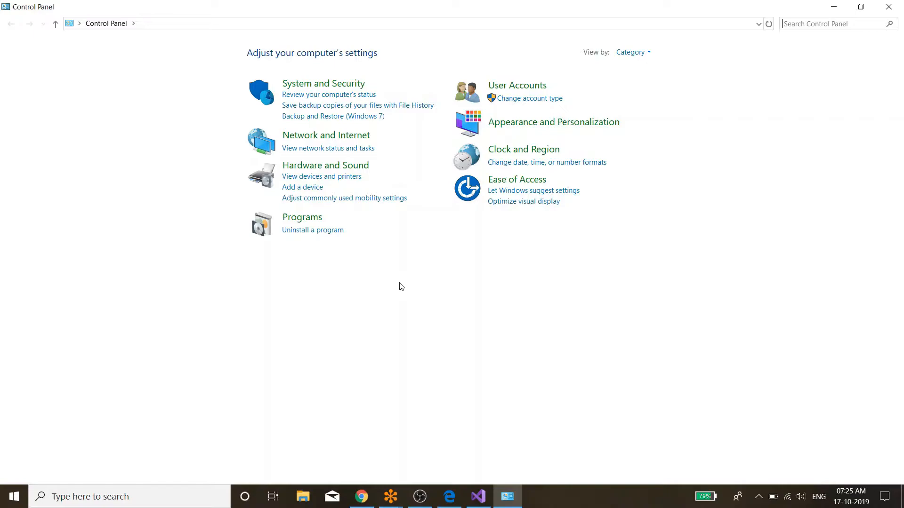
Open the dialog for turning Windows features on or off from Programs and Features, and maximize it
click(316, 221)
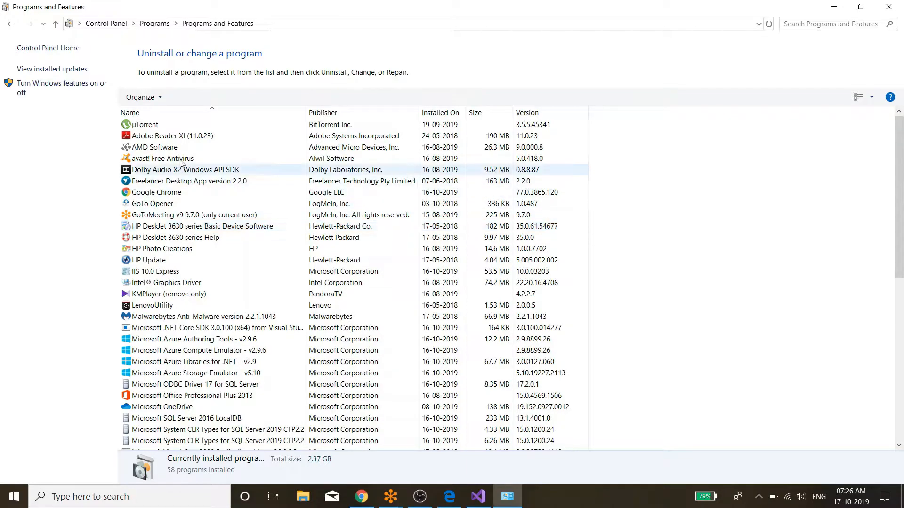
click(71, 94)
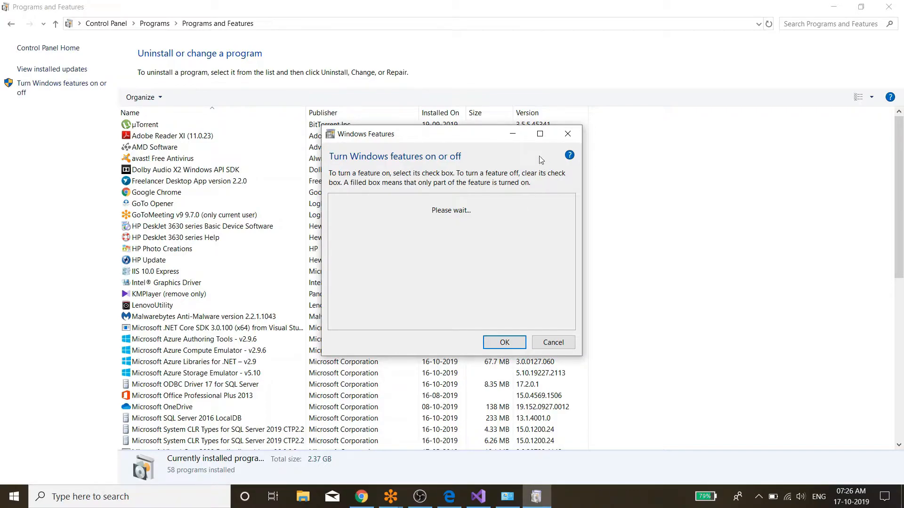
click(540, 134)
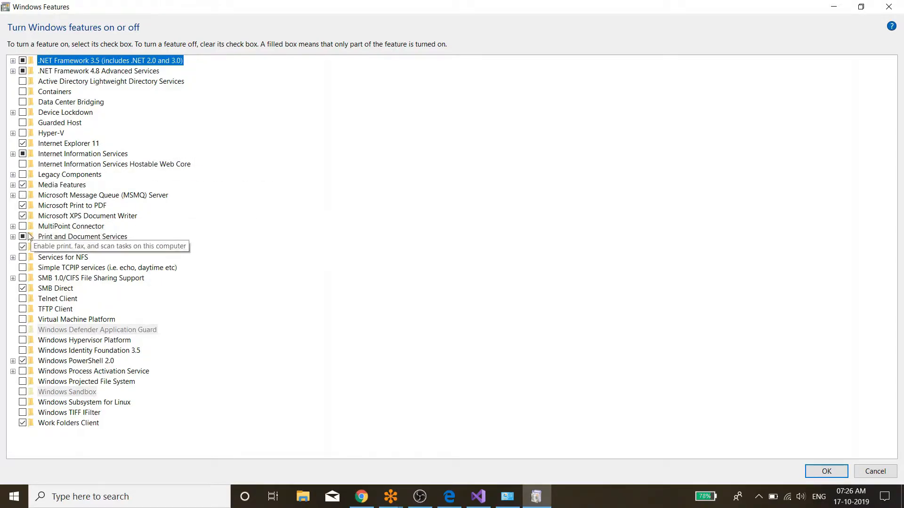
Examine the Internet Information Services components under FTP Server, Web Management Tools and World Wide Web Services, and close the feature list and Control Panel without changes
click(13, 154)
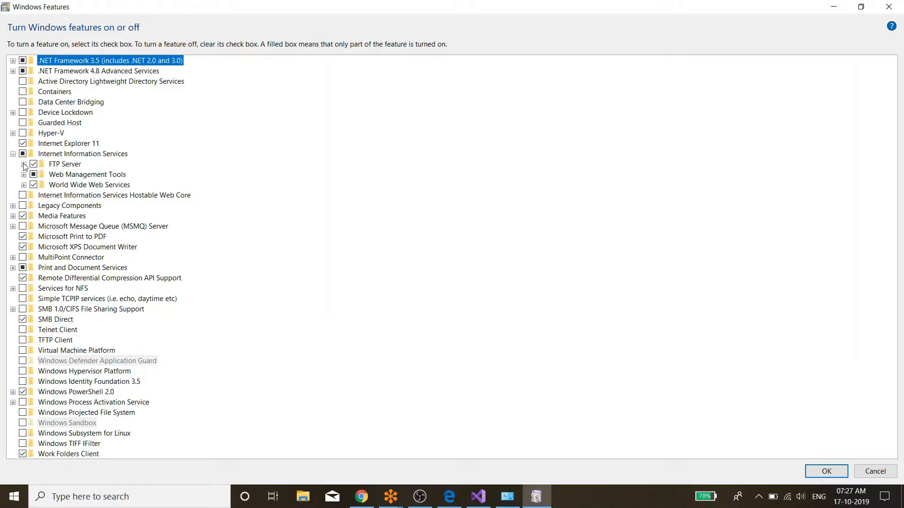
click(23, 164)
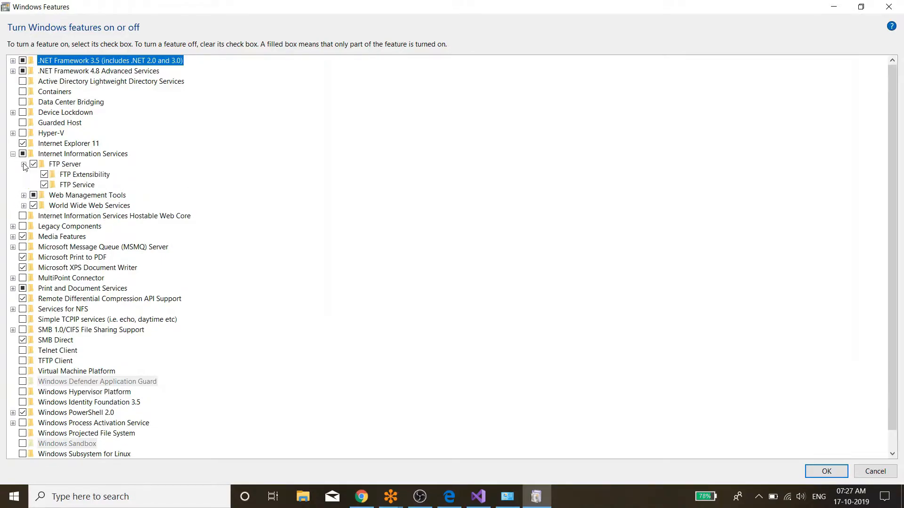
click(24, 195)
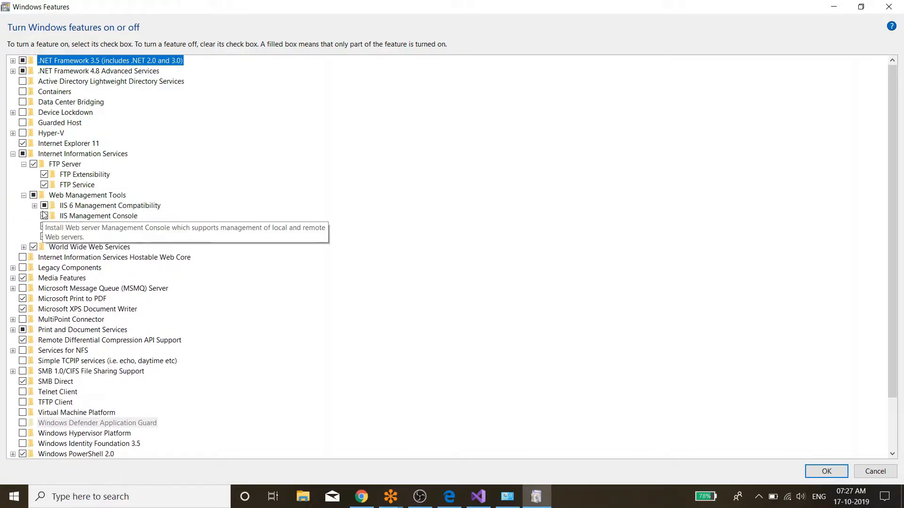
click(24, 247)
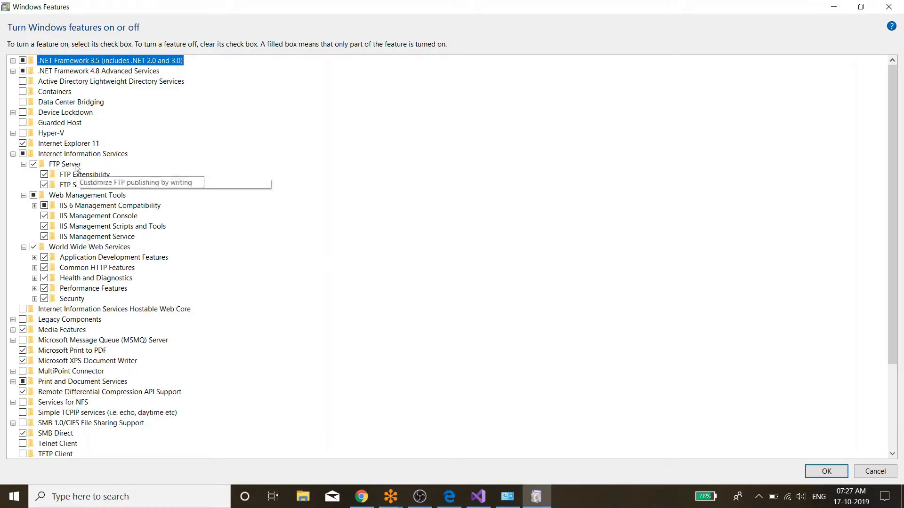
click(13, 154)
click(13, 155)
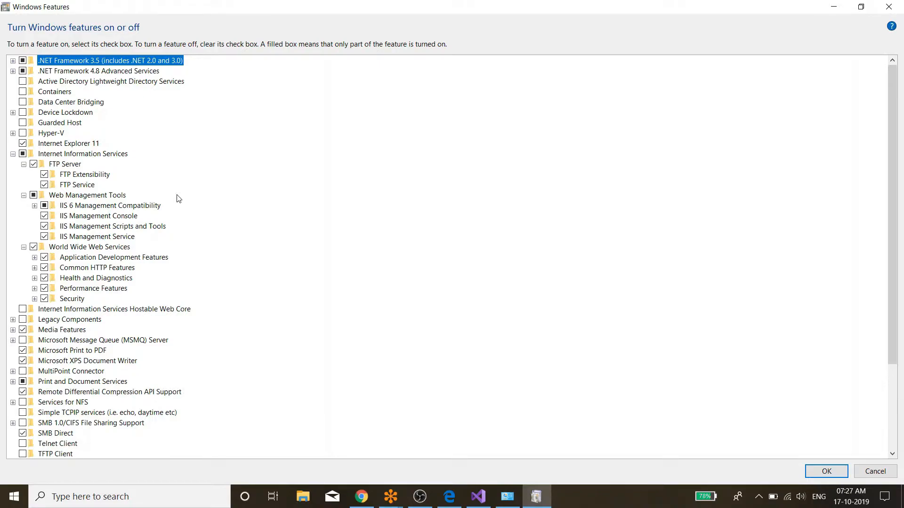
click(34, 205)
click(875, 471)
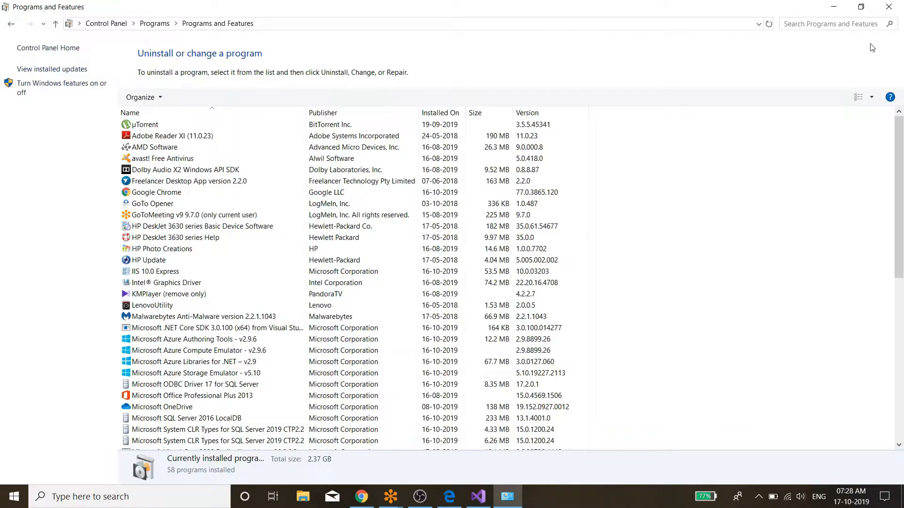
click(888, 7)
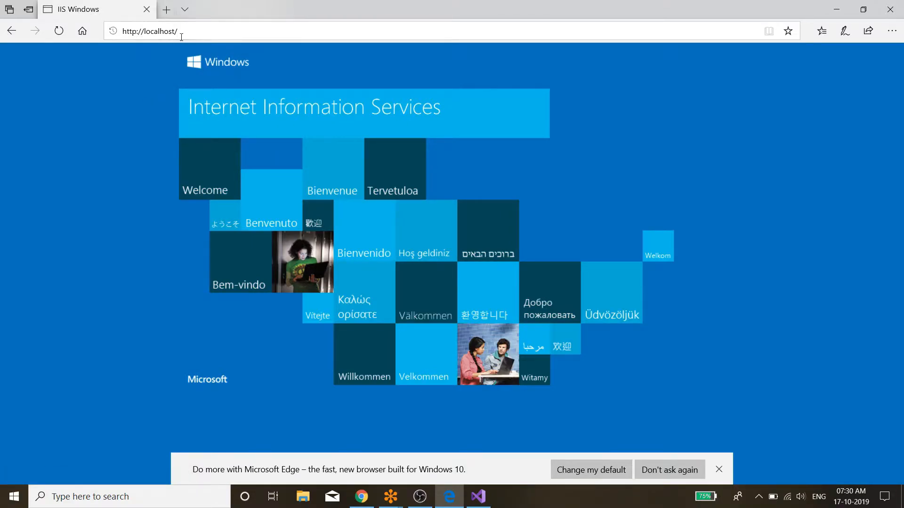
click(206, 32)
click(117, 144)
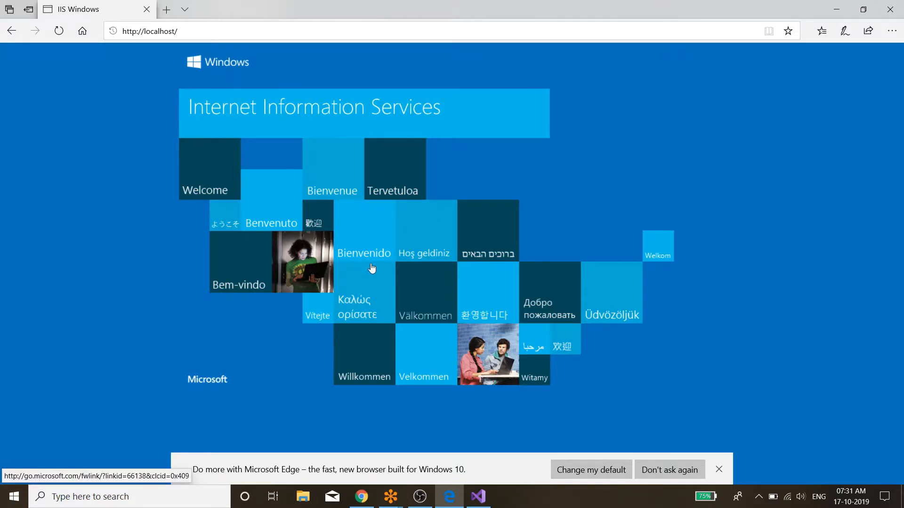
click(476, 494)
click(476, 486)
Search Windows for "inet", open Internet Information Services (IIS) Manager to view it, and close it again
key(super)
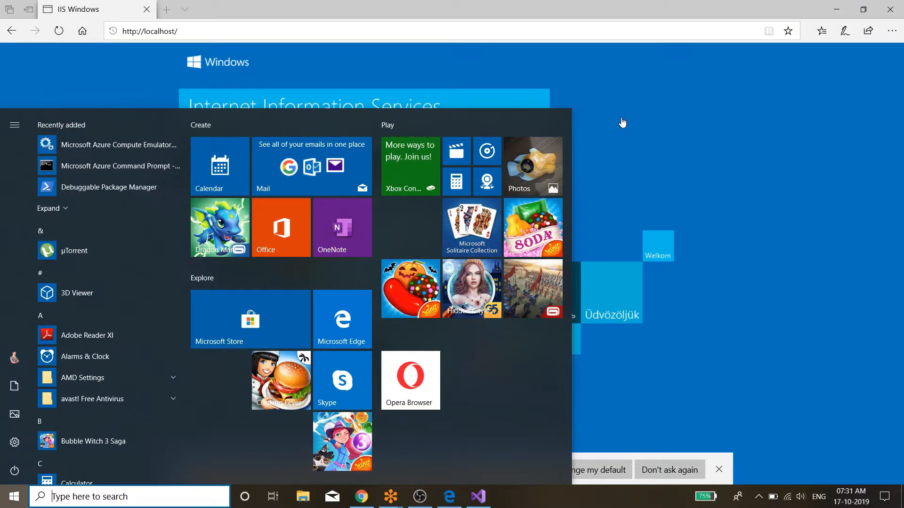
text(i)
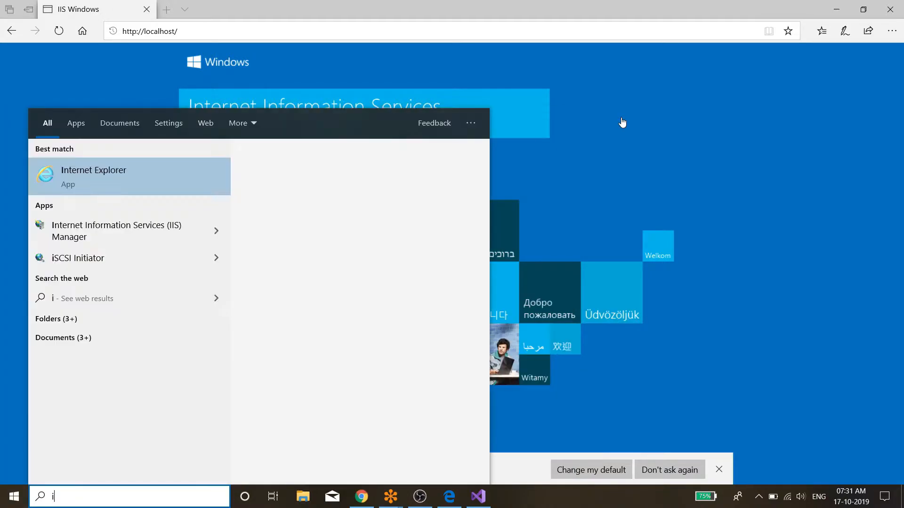
text(nte)
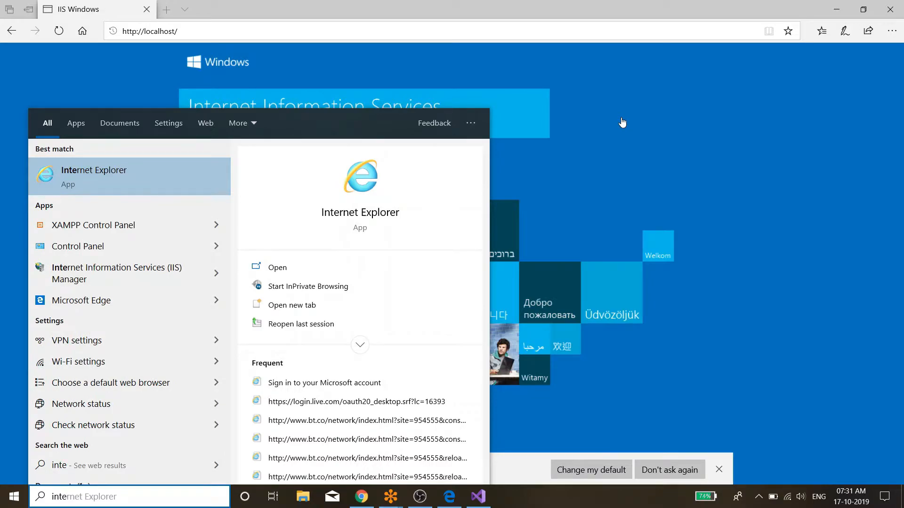
key(BackSpace)
key(BackSpace)
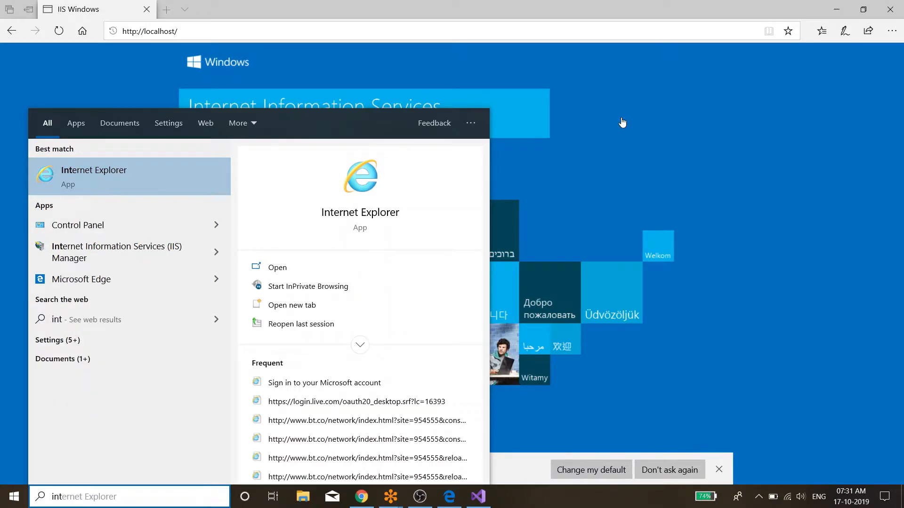
text(et)
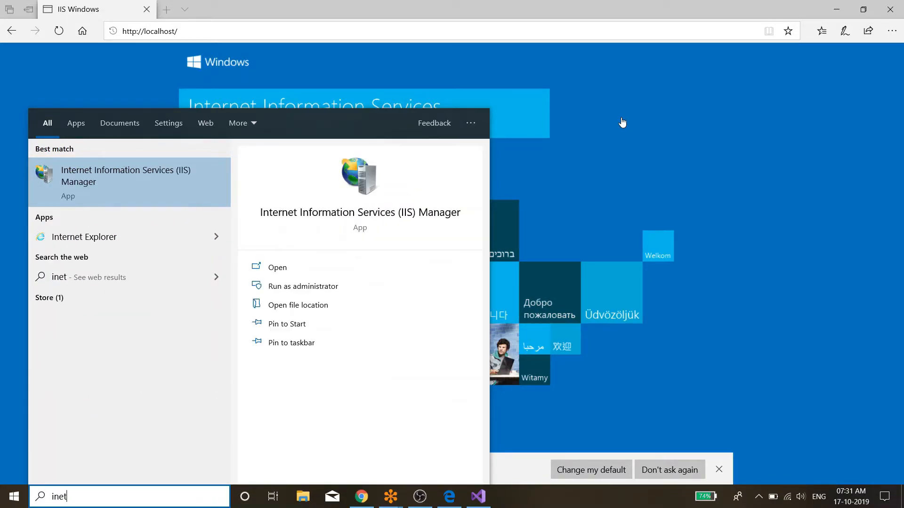
click(179, 184)
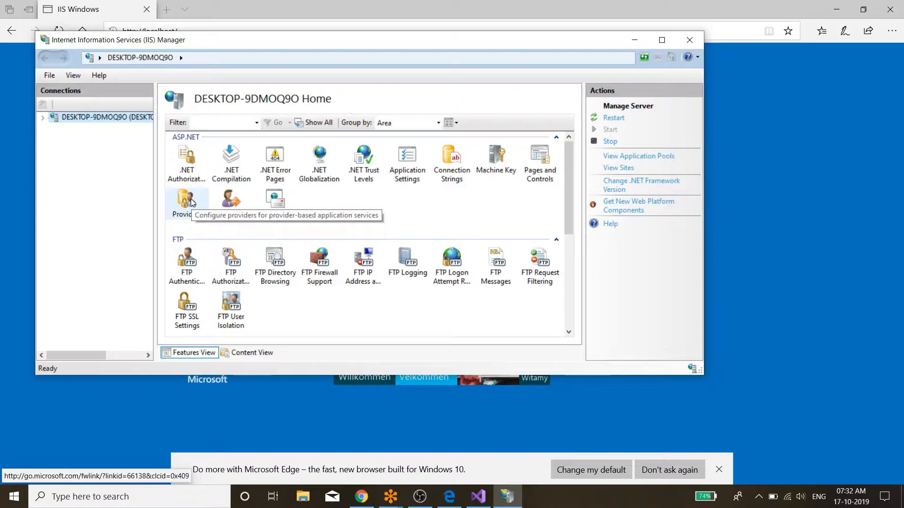
click(688, 40)
Search Windows for "ine", open Internet Information Services (IIS) Manager, and widen its connections tree
key(super)
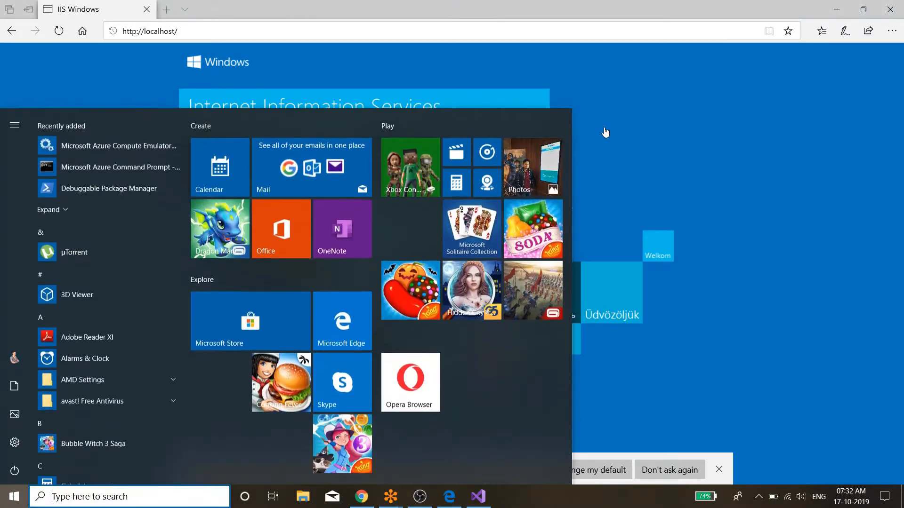
text(itet)
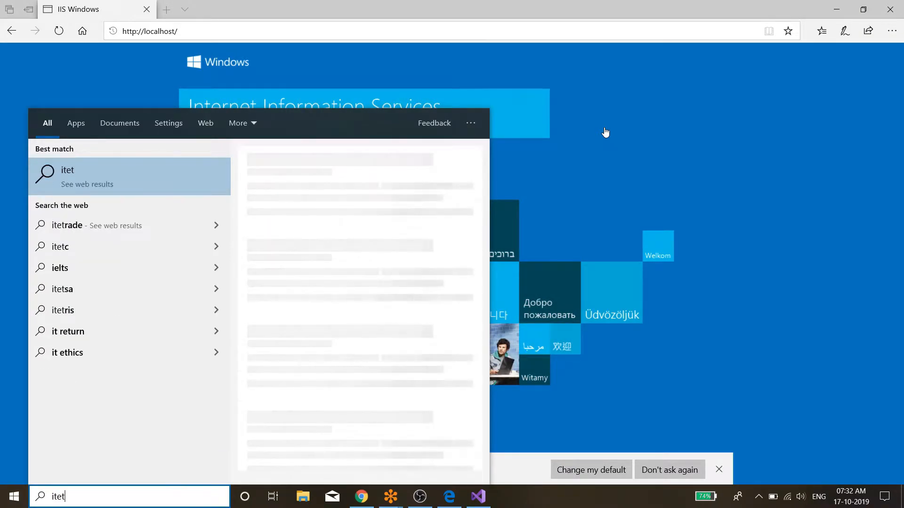
key(BackSpace)
key(BackSpace)
key(BackSpace)
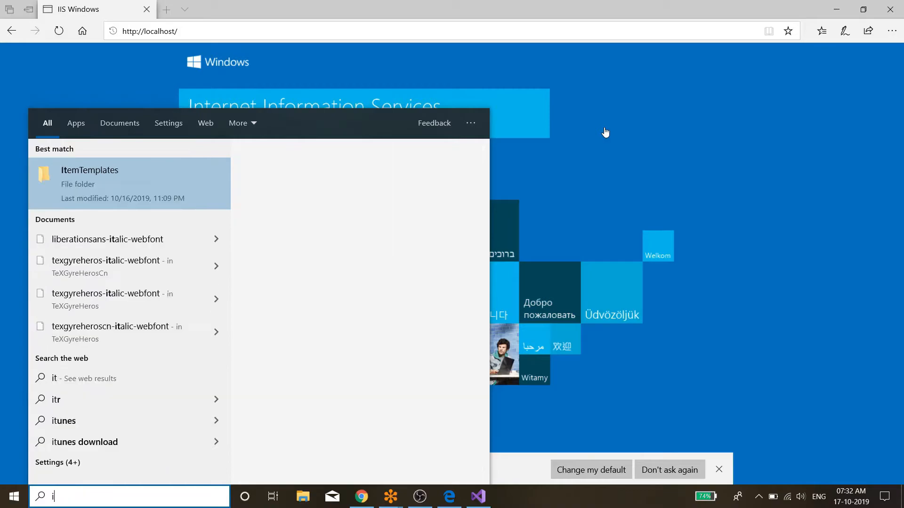
text(ne)
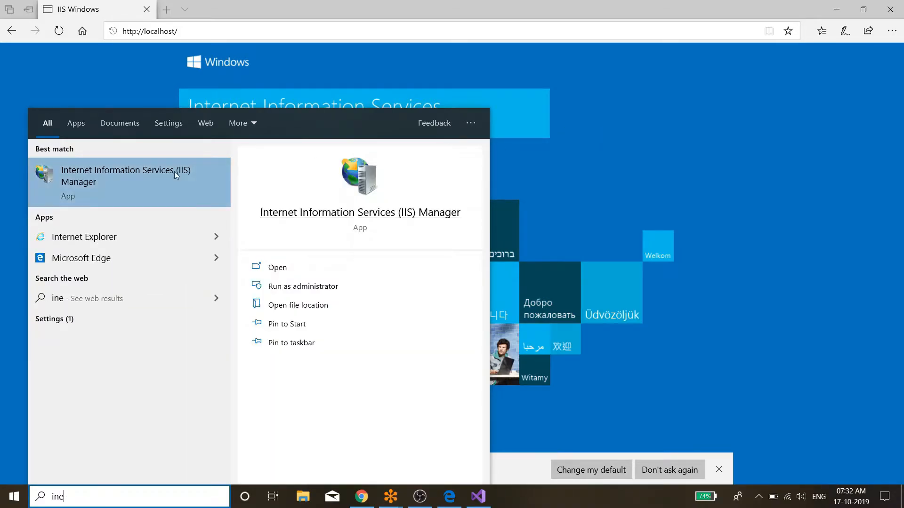
click(270, 231)
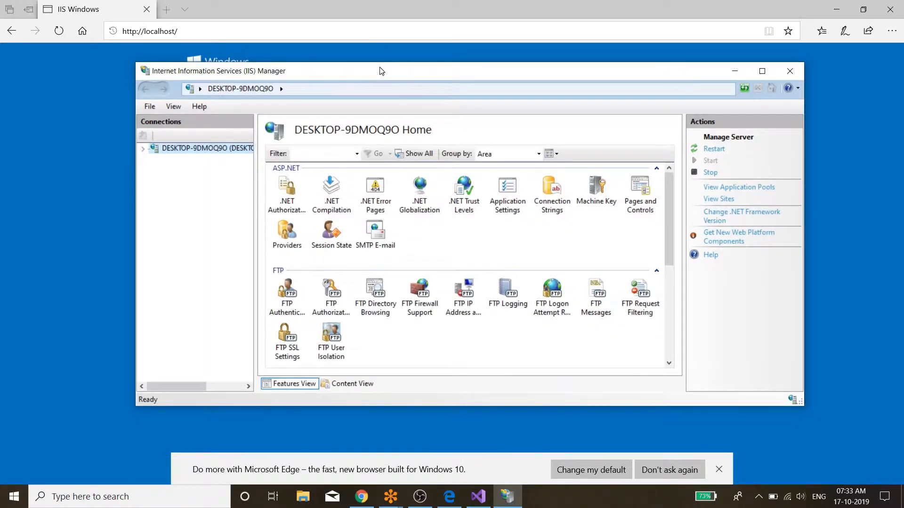
drag(381, 71, 369, 72)
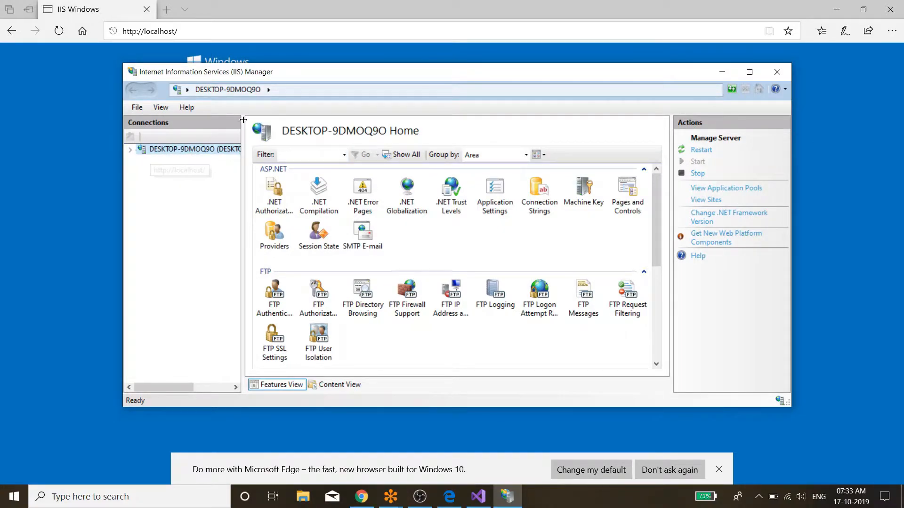
drag(243, 119, 295, 148)
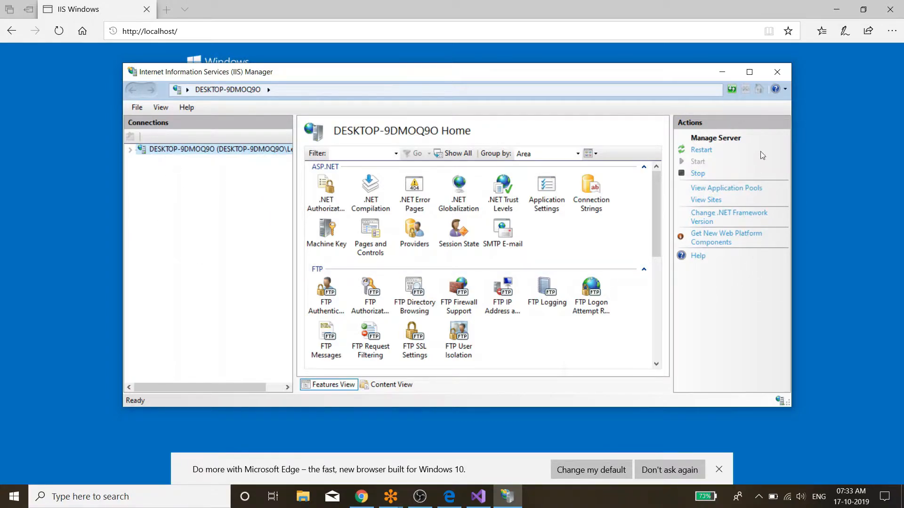
Copy the server name DESKTOP-9DMOQ9O from the connections tree without renaming the server
right_click(182, 151)
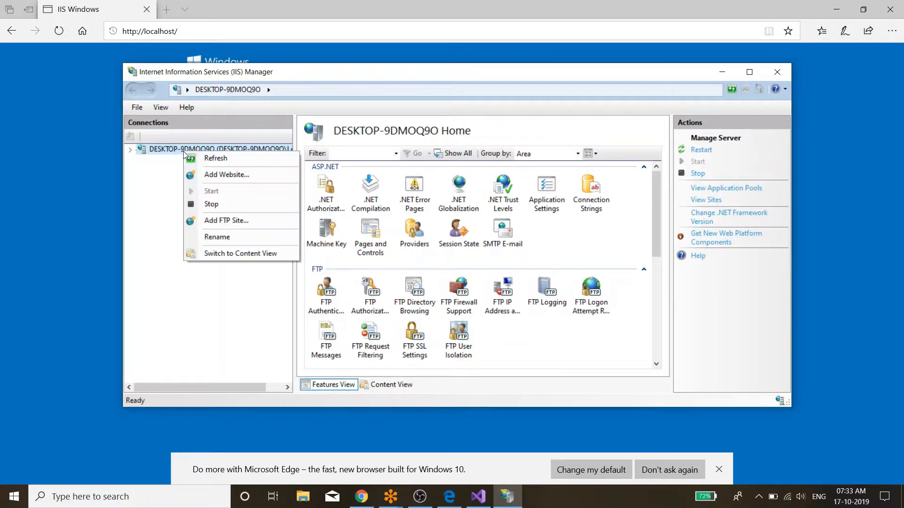
click(203, 239)
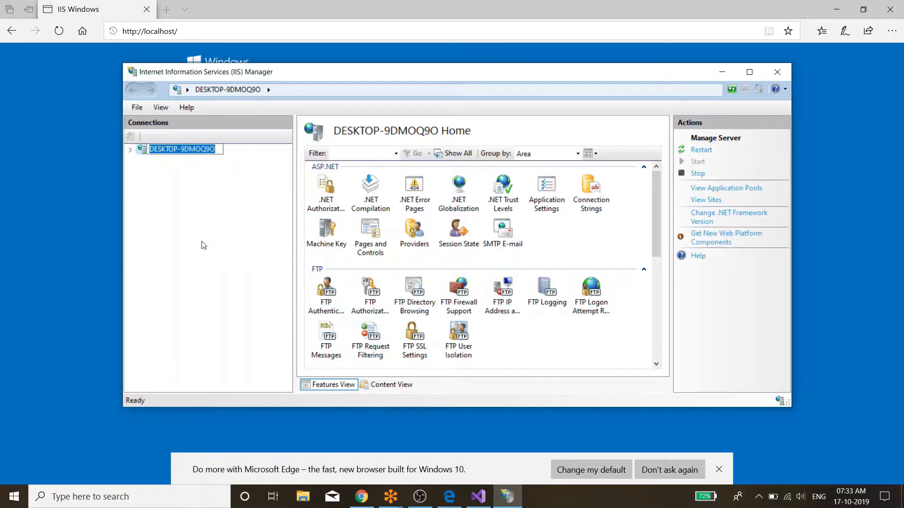
click(207, 271)
right_click(200, 151)
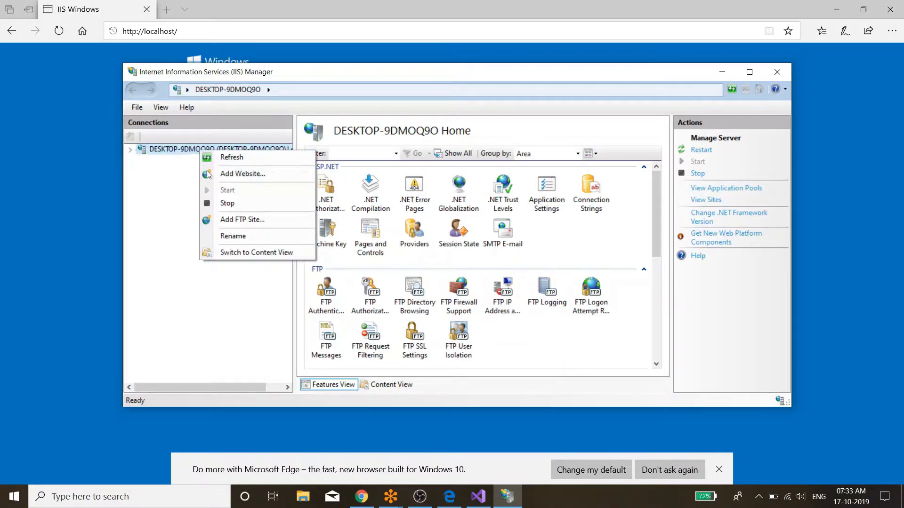
click(231, 237)
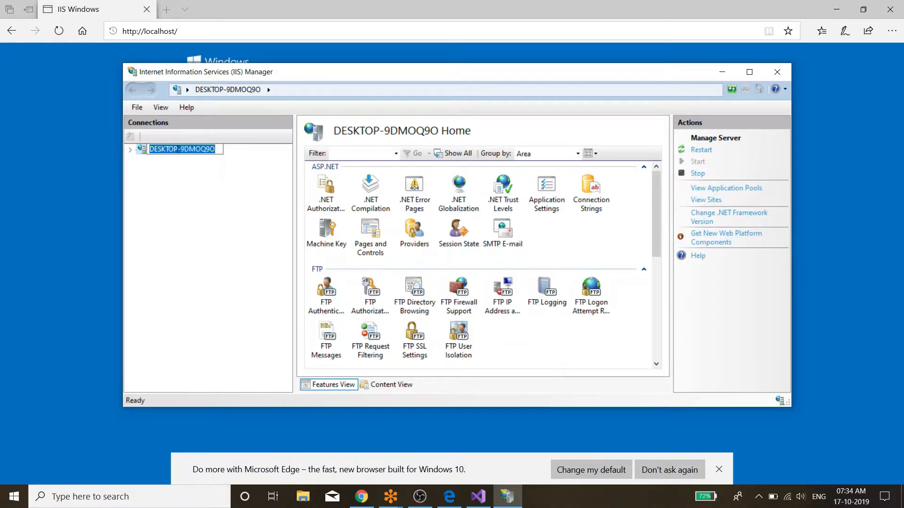
right_click(171, 149)
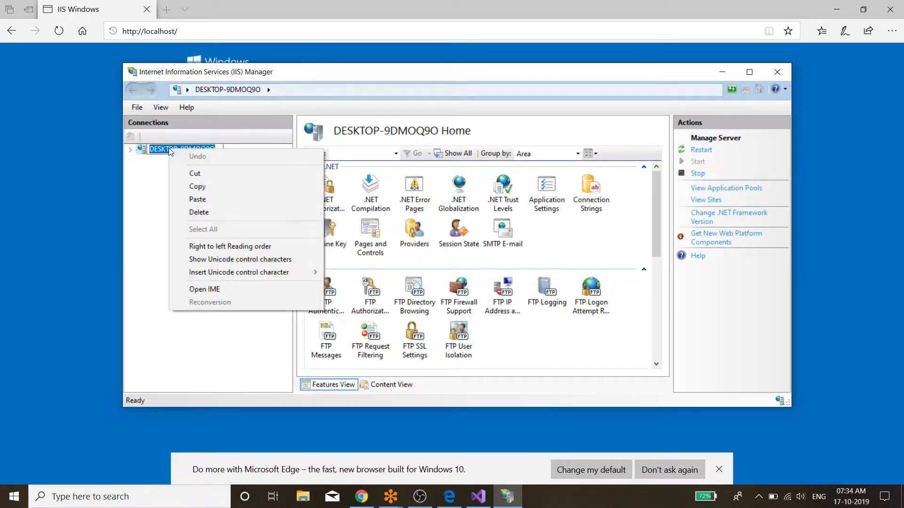
click(197, 187)
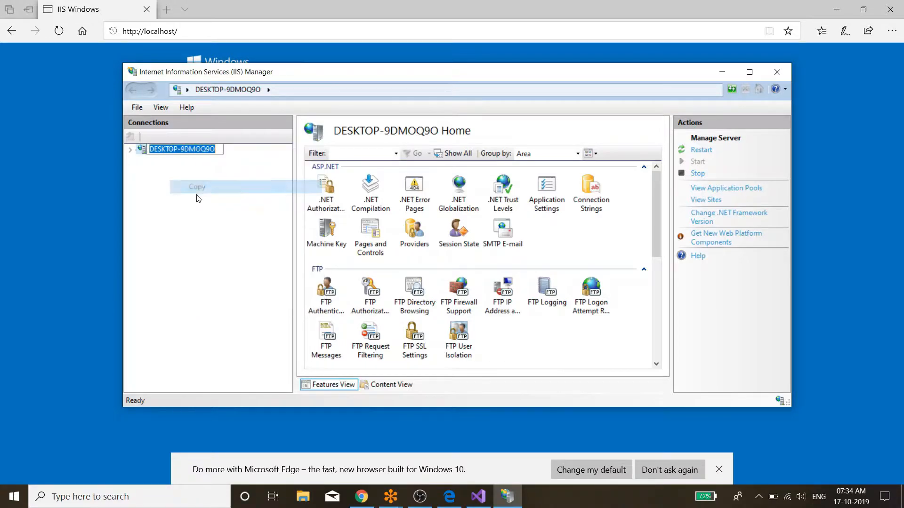
click(166, 9)
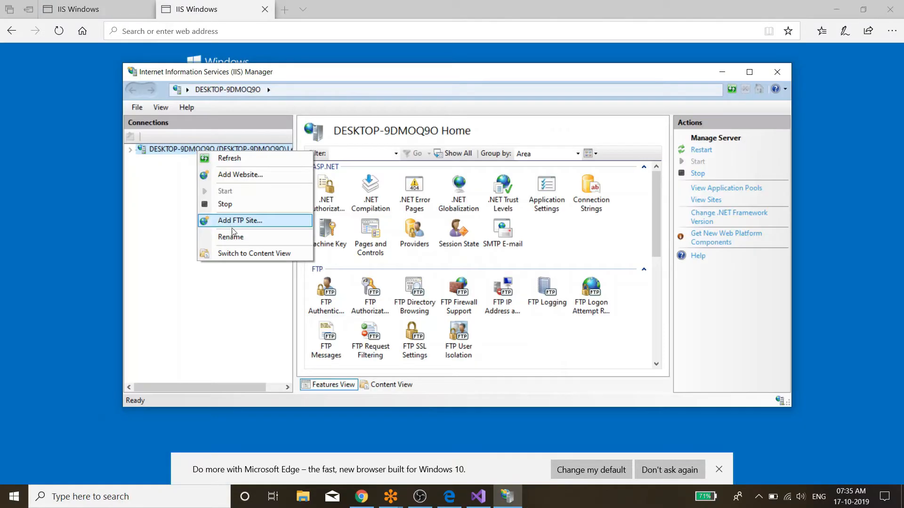
click(231, 236)
right_click(179, 147)
click(207, 187)
click(224, 33)
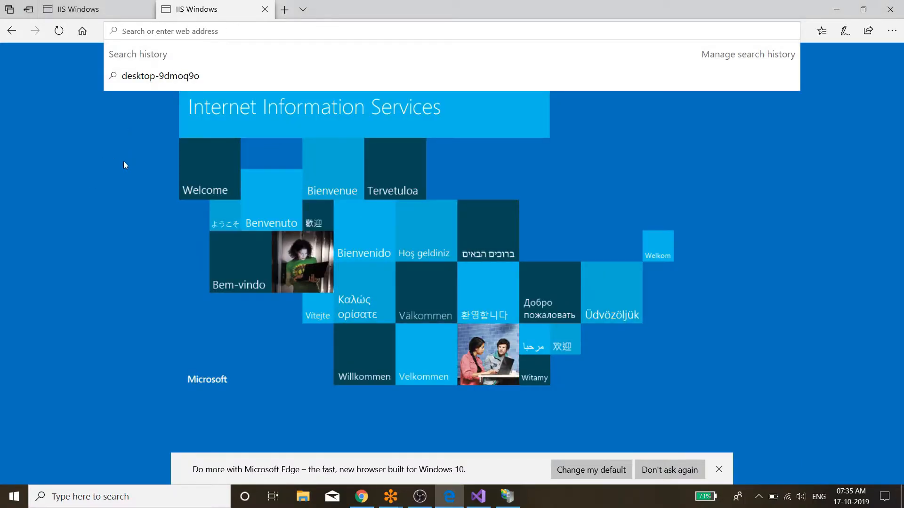
text(http)
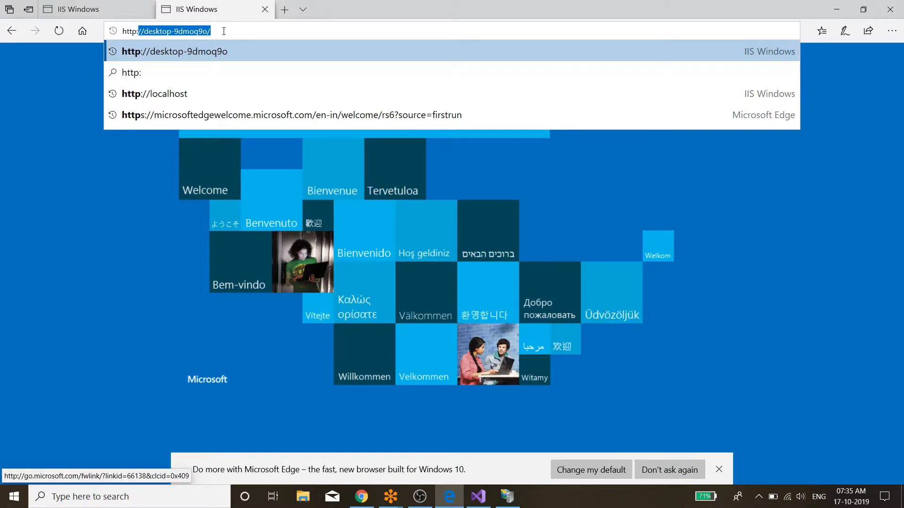
text(://)
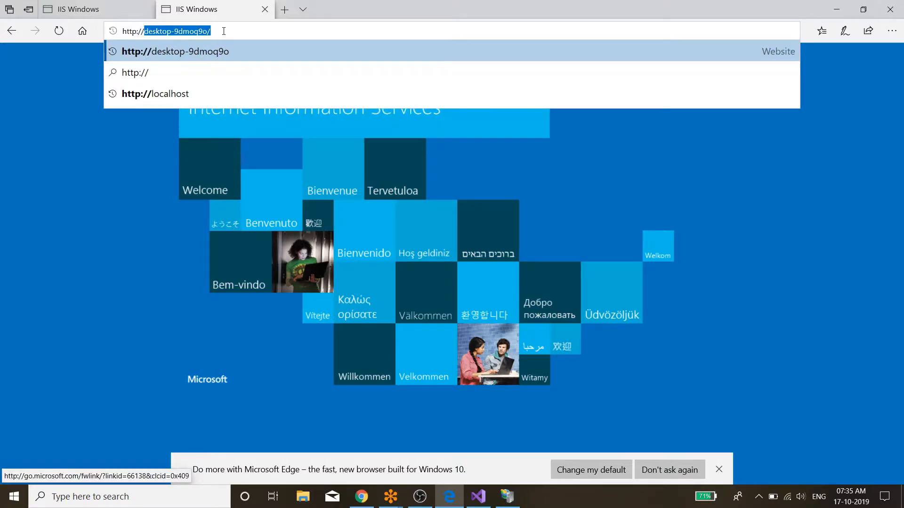
key(BackSpace)
key(ctrl+v)
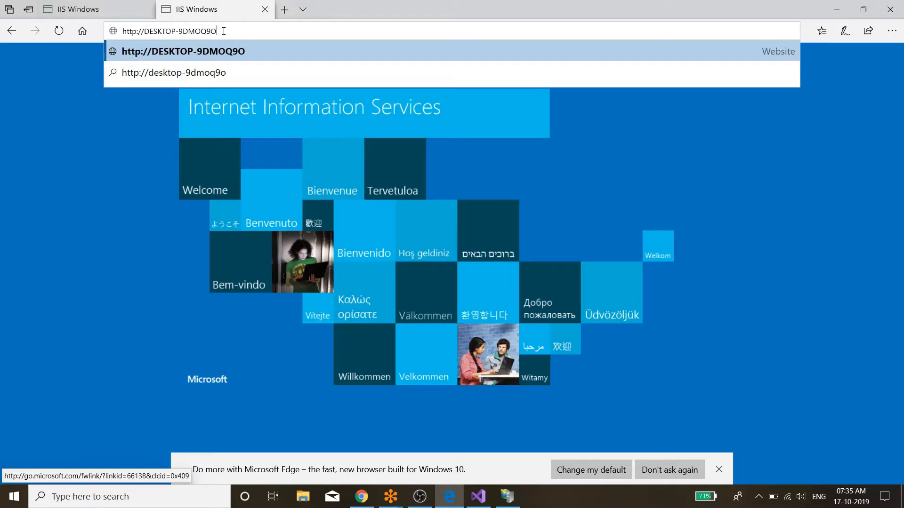
key(Return)
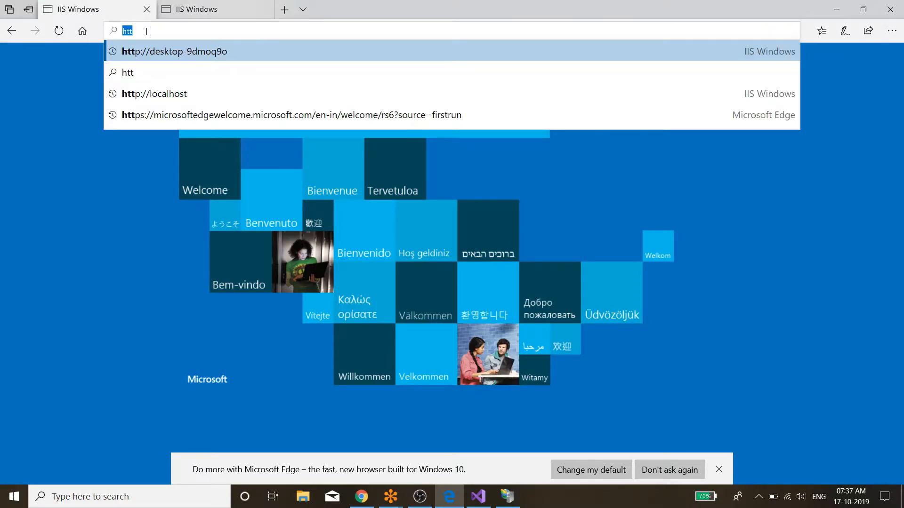
click(171, 96)
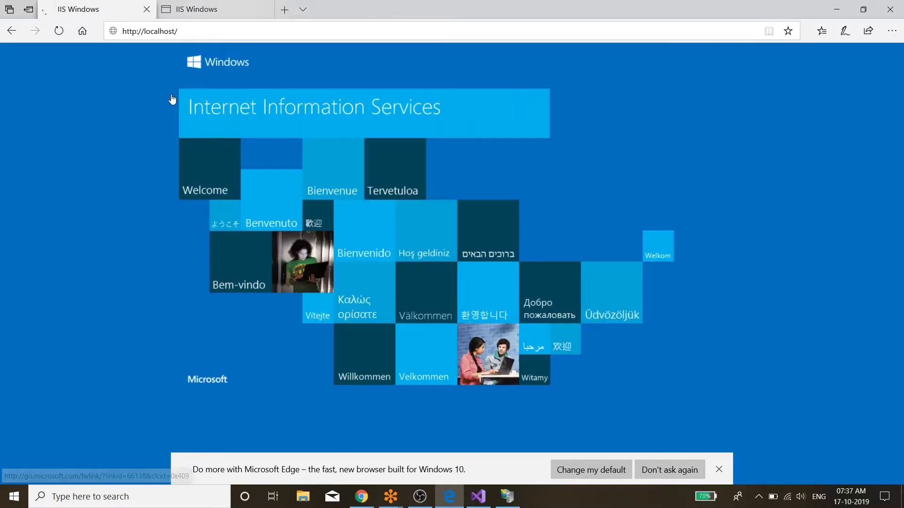
click(195, 7)
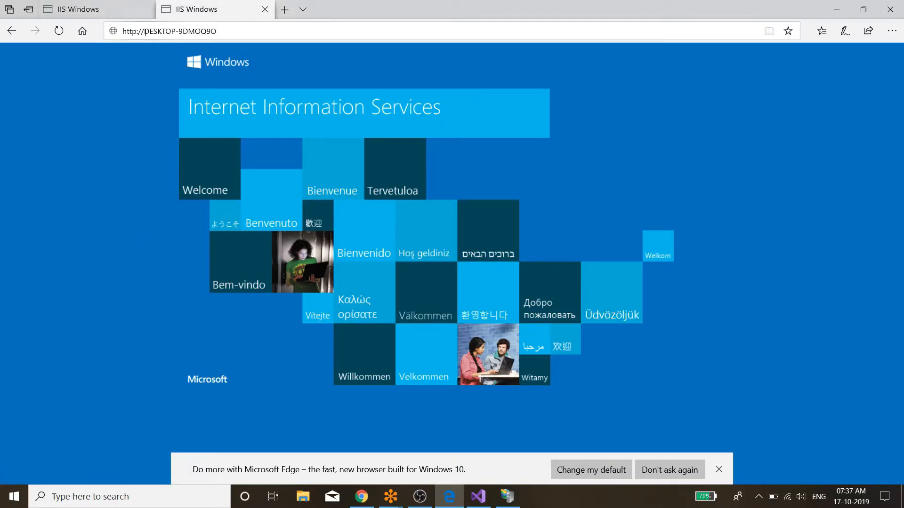
drag(145, 31, 334, 43)
click(126, 9)
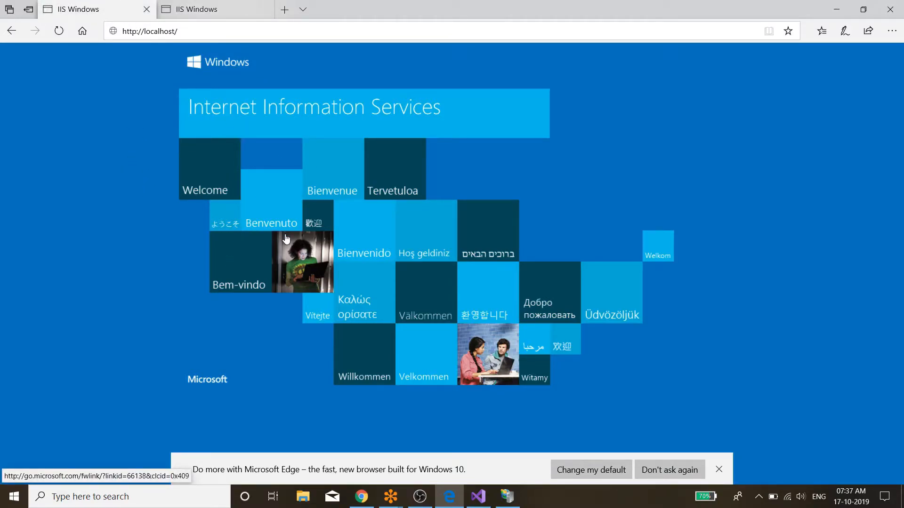
click(222, 8)
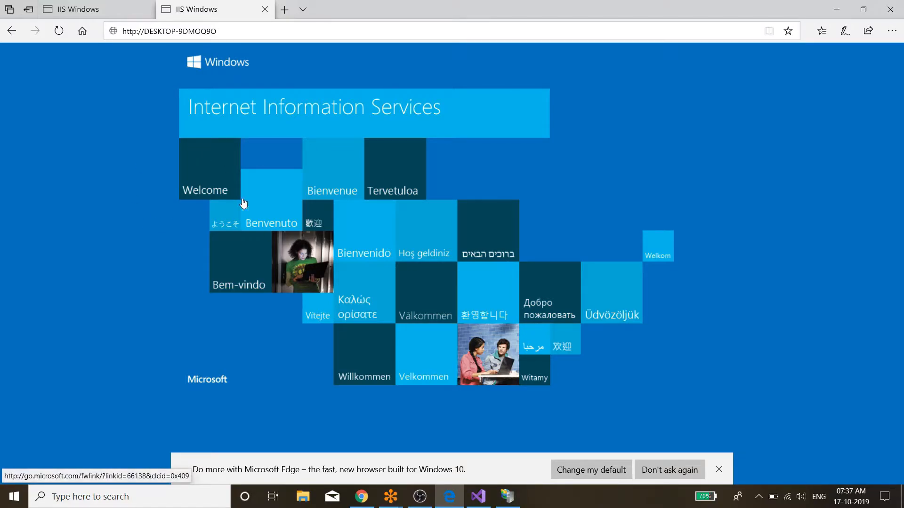
click(137, 14)
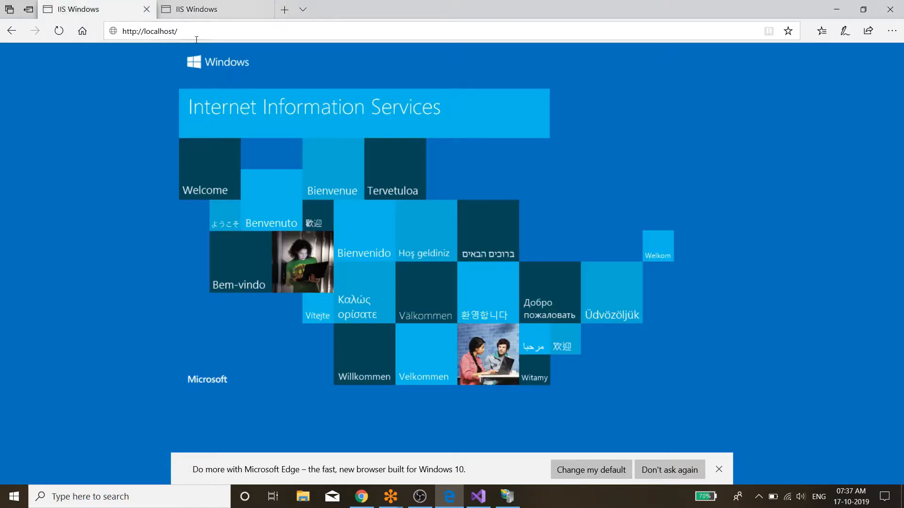
click(221, 13)
click(97, 14)
click(207, 9)
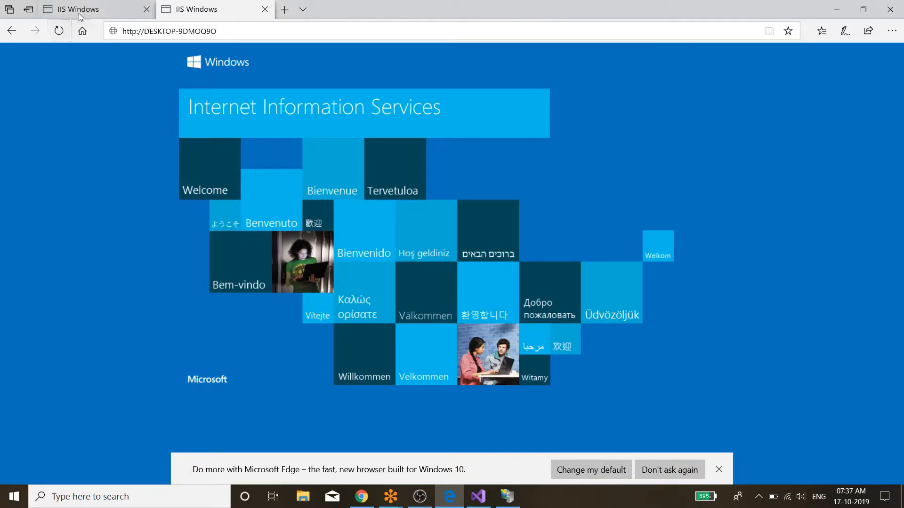
mouse_move(79, 12)
click(96, 8)
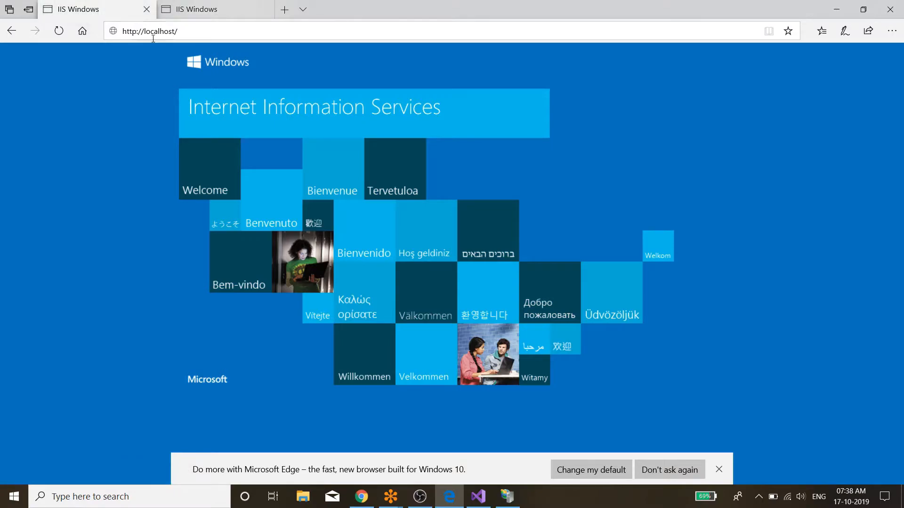
click(203, 12)
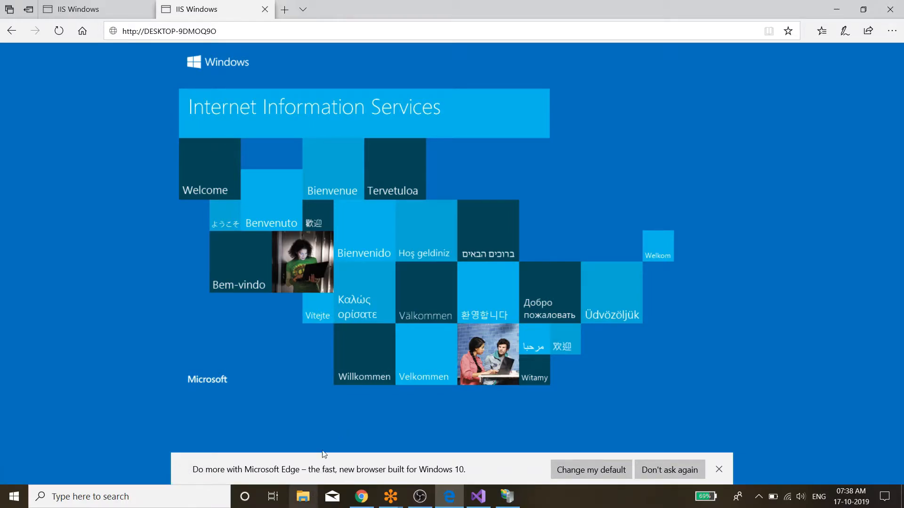
Switch to File Explorer and open the C:\inetpub\wwwroot folder
key(super+e)
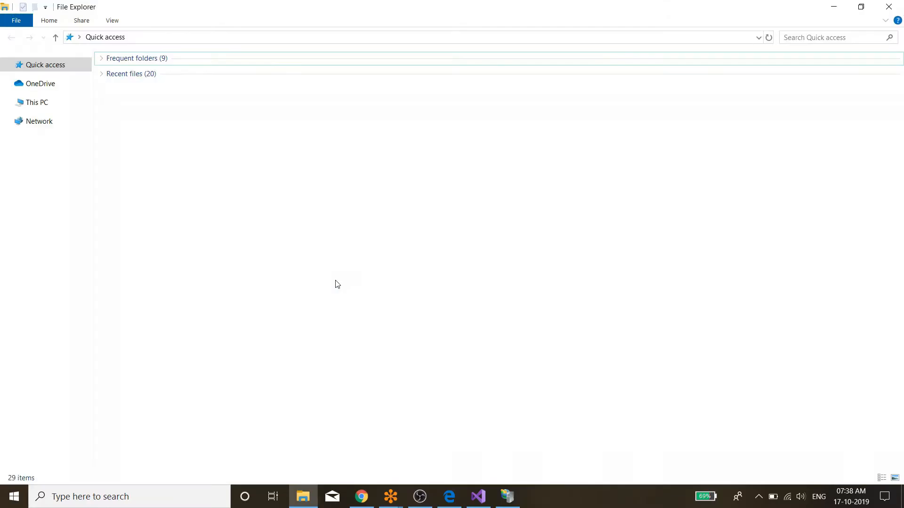
click(56, 218)
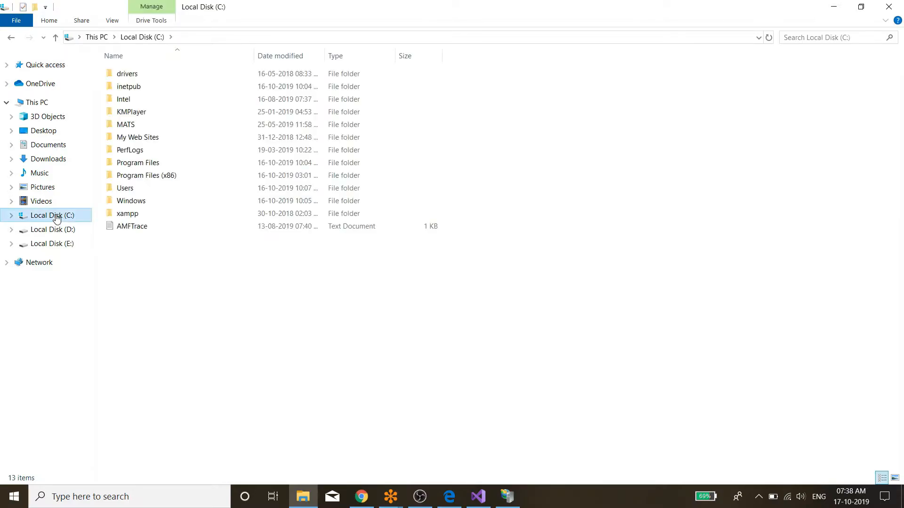
click(120, 89)
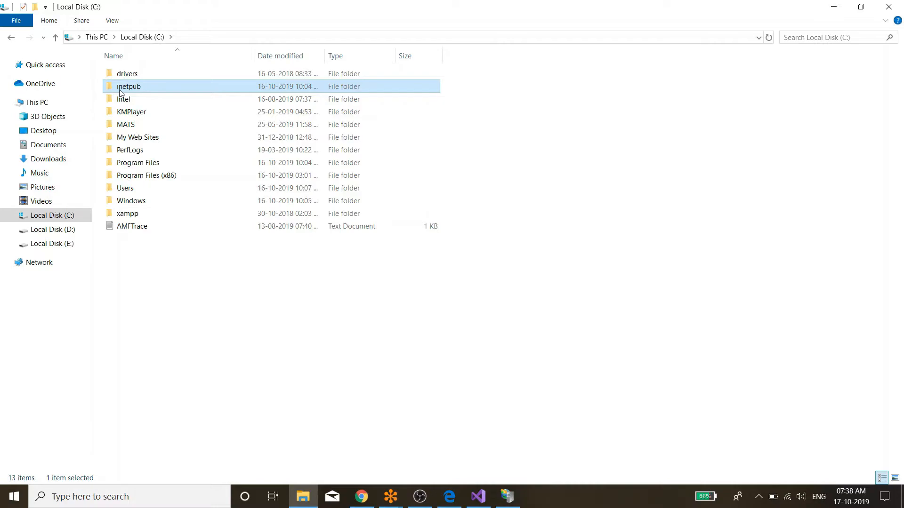
double_click(119, 92)
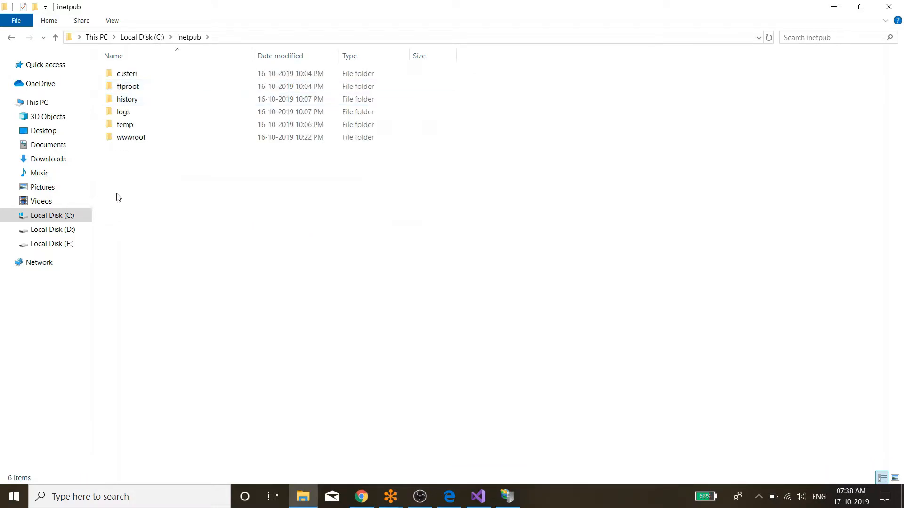
click(122, 139)
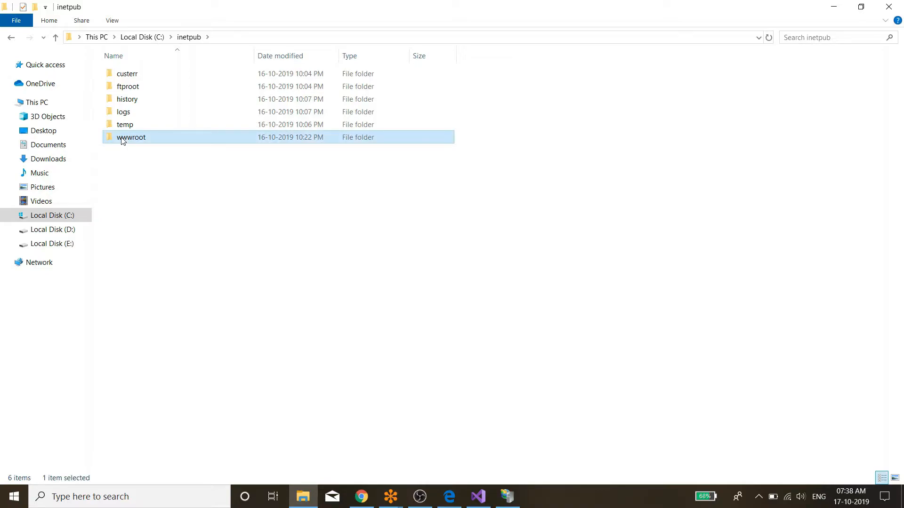
double_click(122, 140)
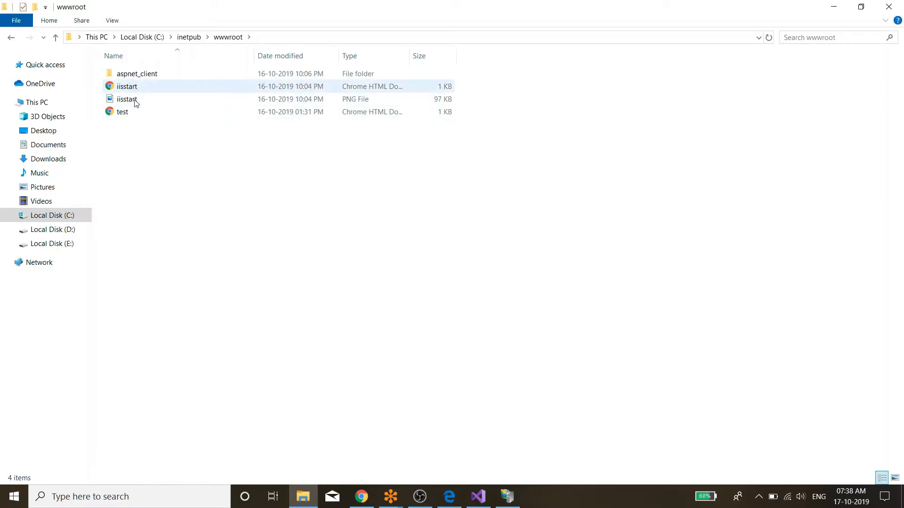
Examine the test and iisstart HTML files in the wwwroot folder, ending with the iisstart HTML file selected
click(133, 114)
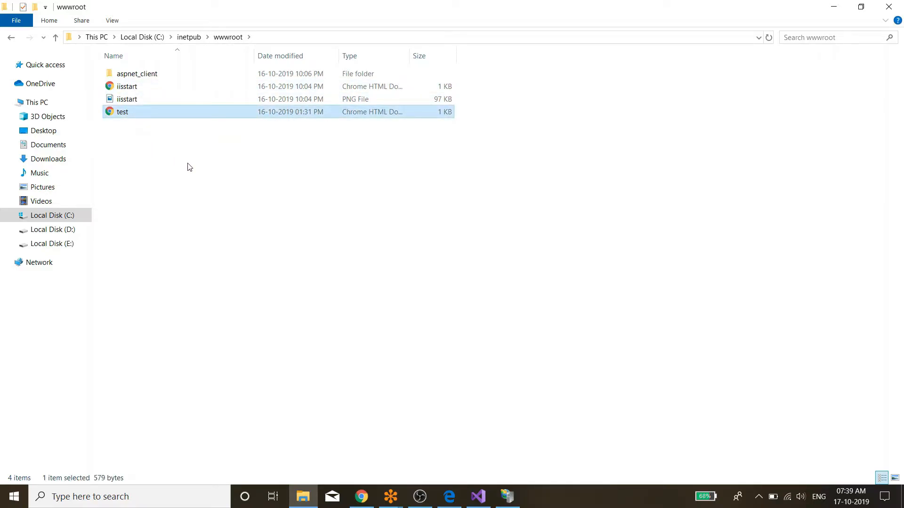
click(188, 167)
click(132, 114)
click(125, 87)
click(130, 89)
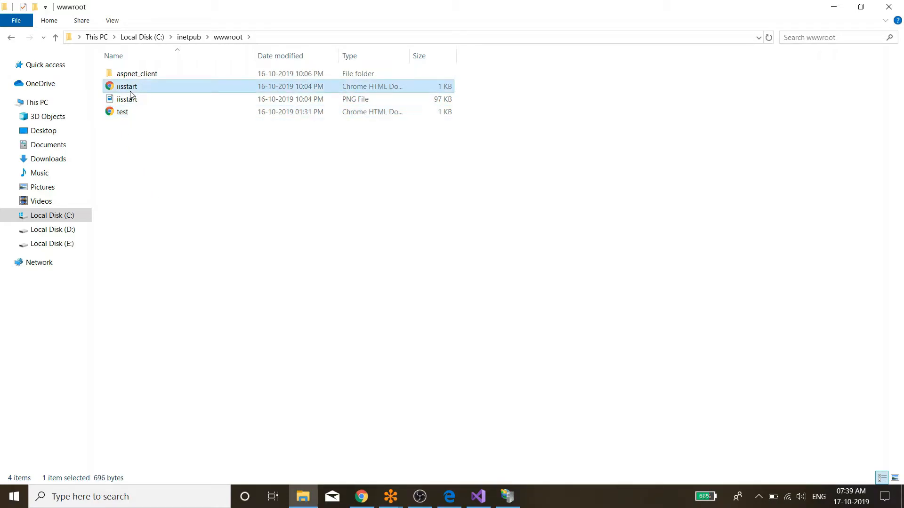
Open the iisstart HTML file from the wwwroot folder in Microsoft Edge
right_click(131, 88)
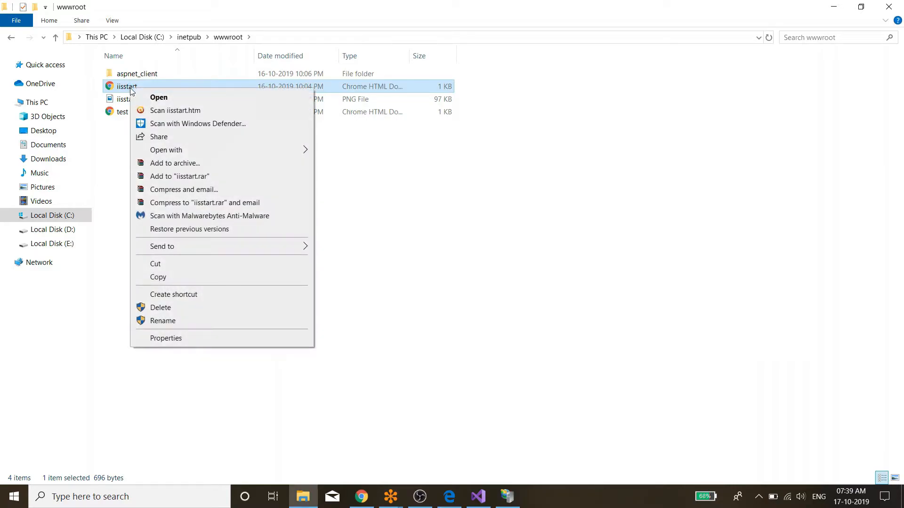
click(264, 150)
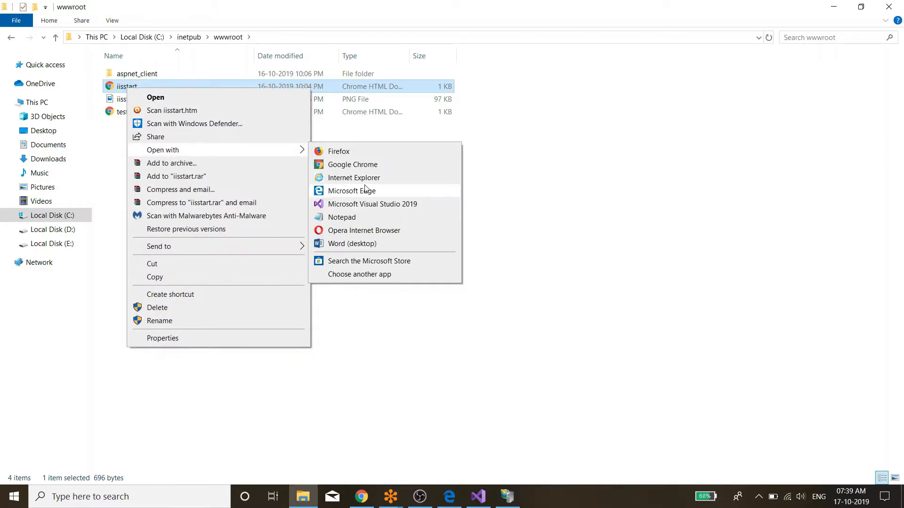
click(366, 191)
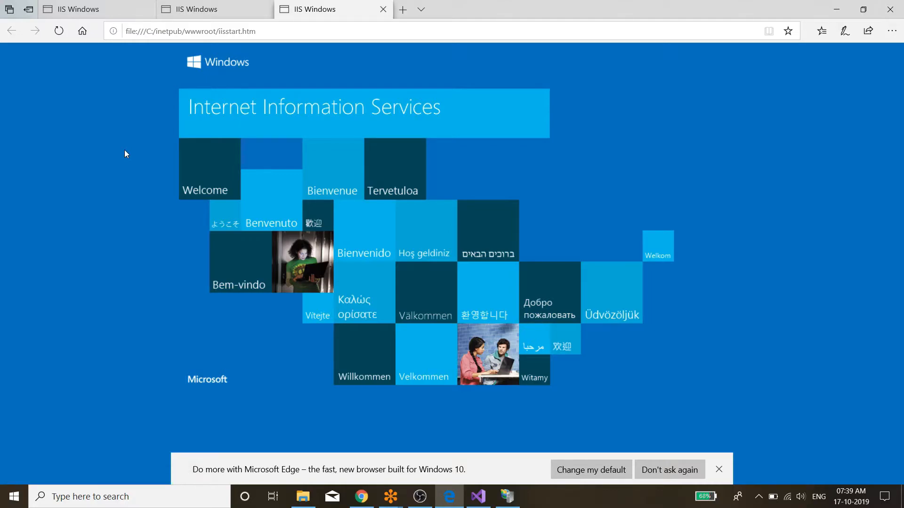
click(72, 9)
click(243, 32)
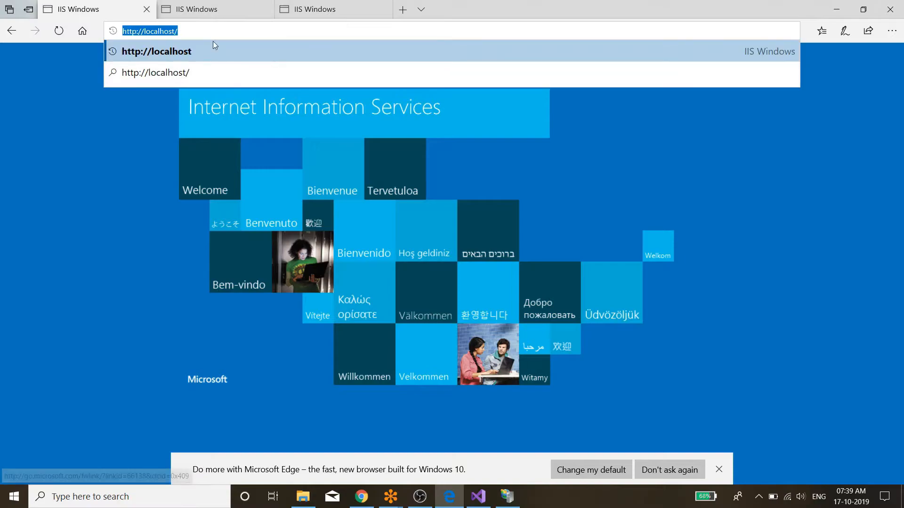
click(89, 185)
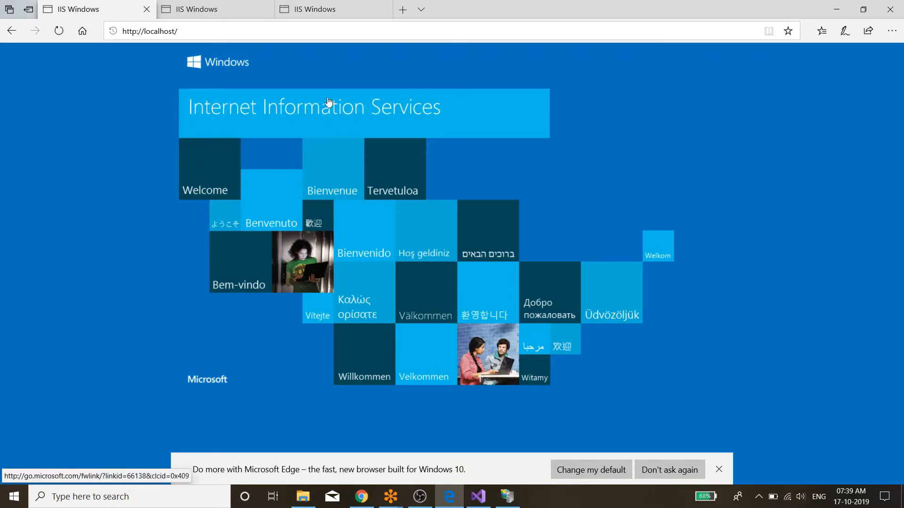
click(224, 11)
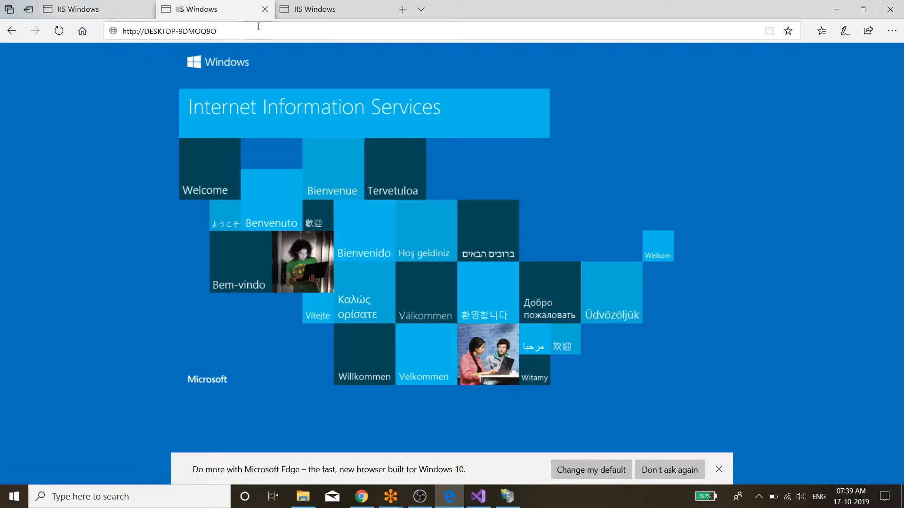
click(356, 9)
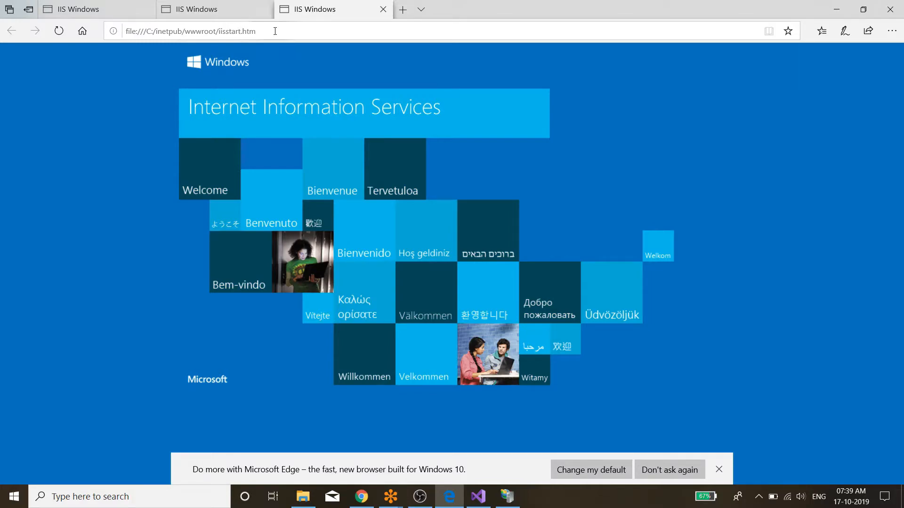
Review the wwwroot folder, follow the local start page's link to the IIS website in Edge, and return to the folder
click(302, 497)
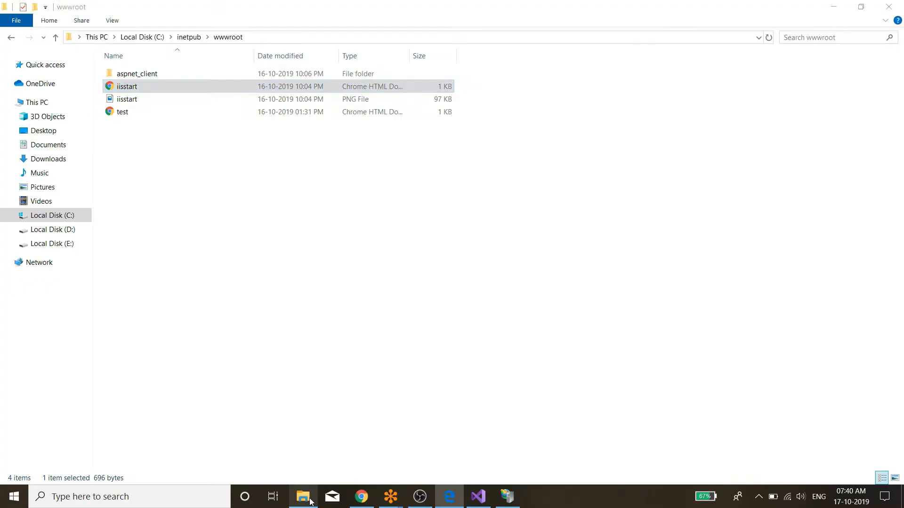
click(245, 312)
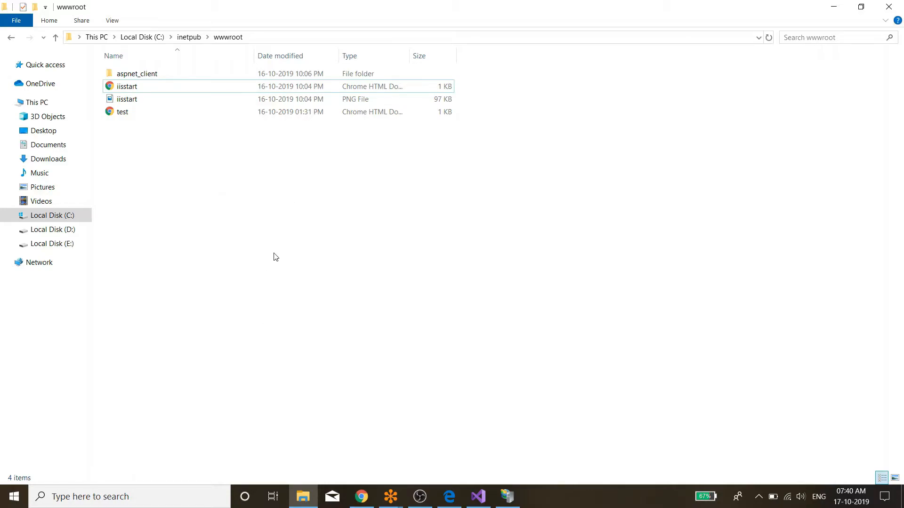
click(442, 502)
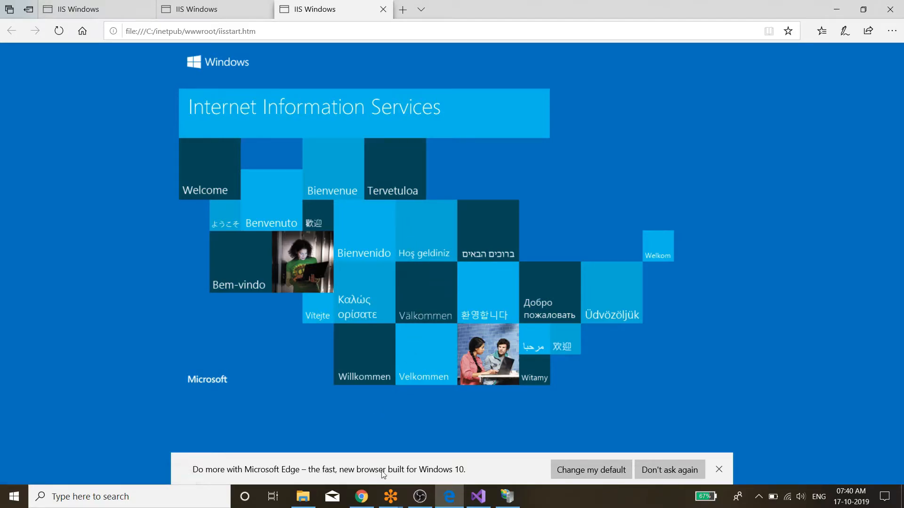
click(607, 133)
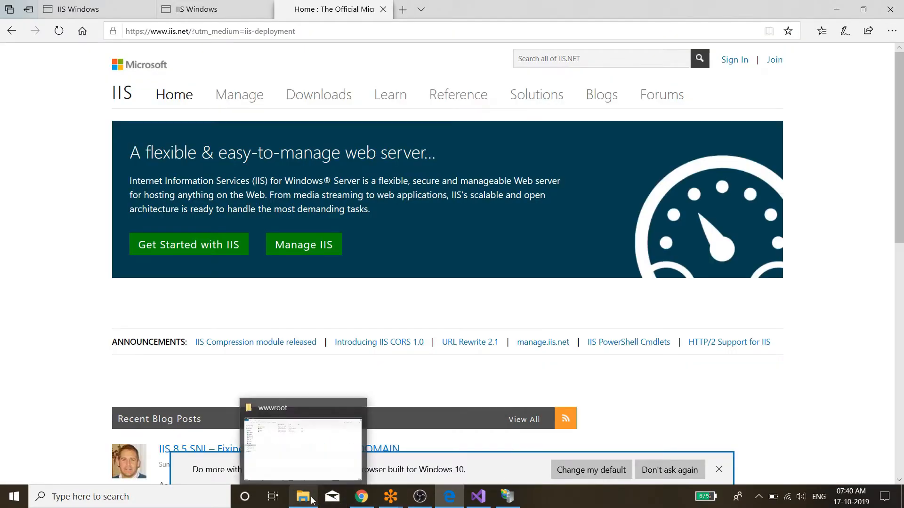
click(313, 500)
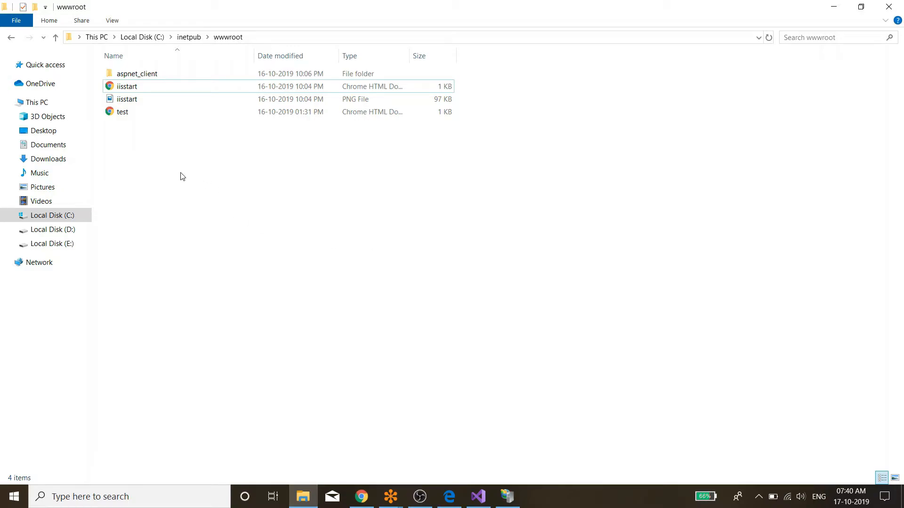
Launch Sublime Text in a maximized window and create a new empty file
key(super)
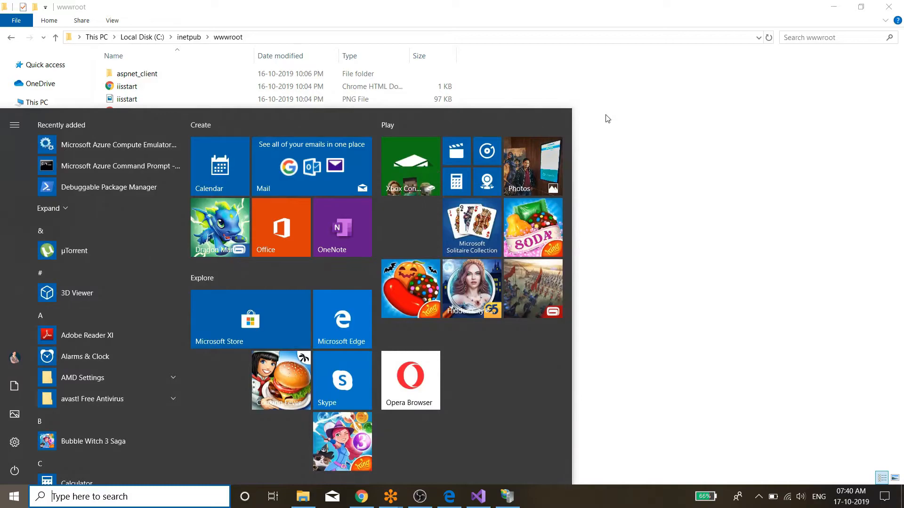
text(sub)
click(206, 163)
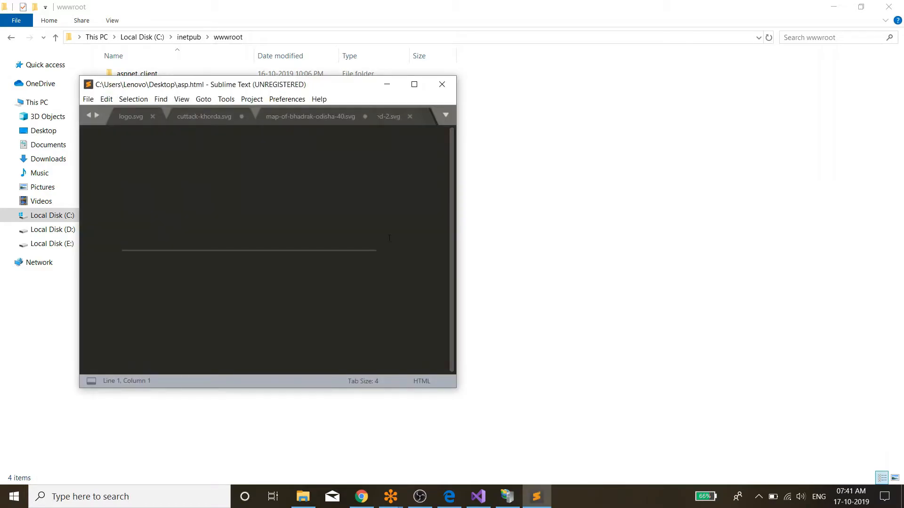
click(414, 85)
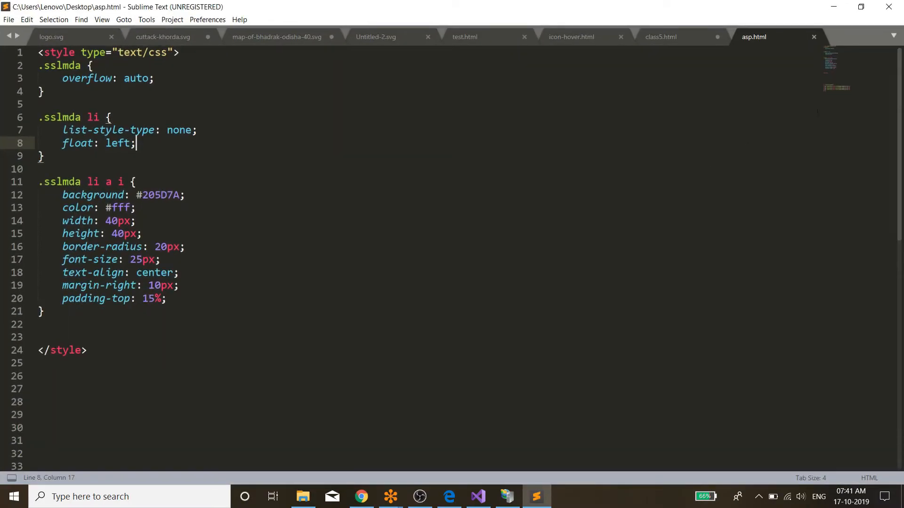
double_click(821, 40)
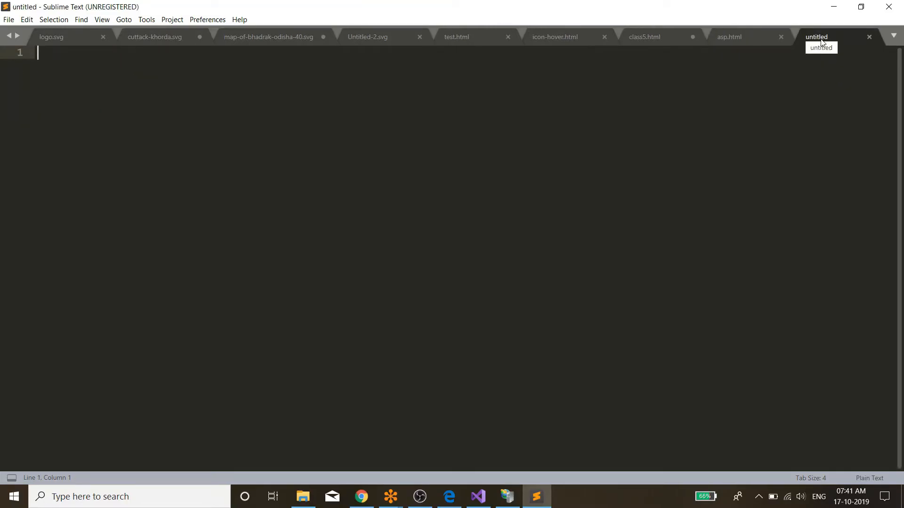
text(<ht)
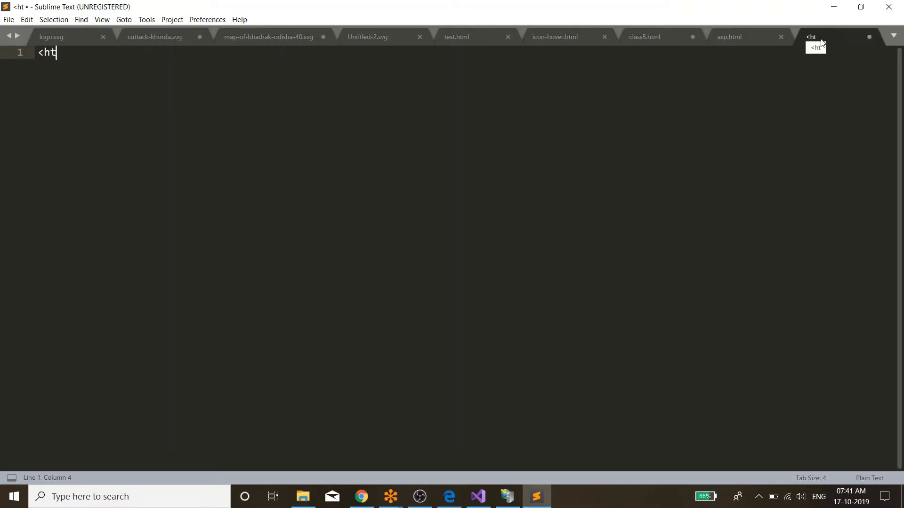
key(BackSpace)
key(BackSpace)
key(BackSpace)
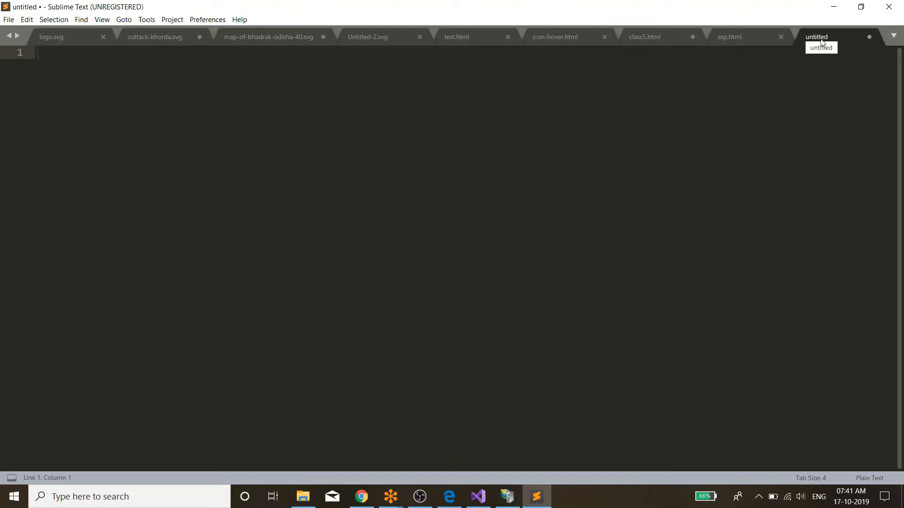
Save the empty file to the Desktop as abc.html
key(ctrl+s)
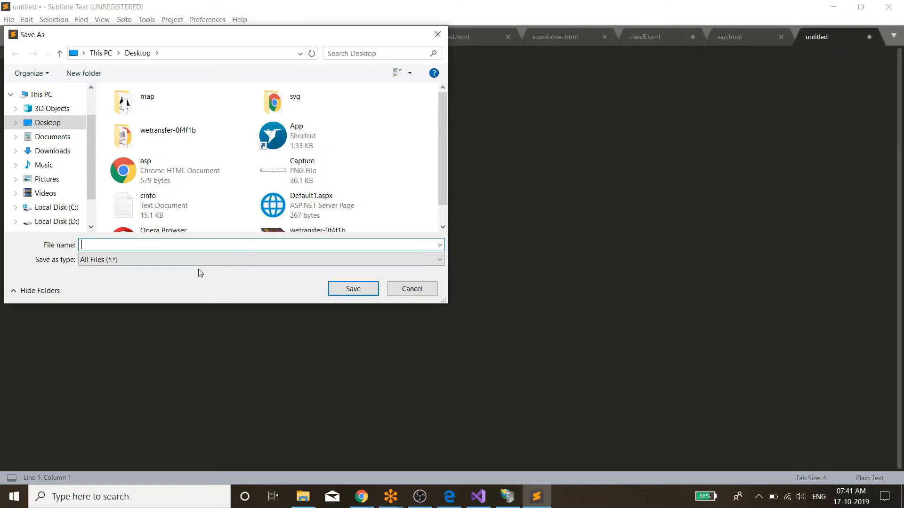
text(abc)
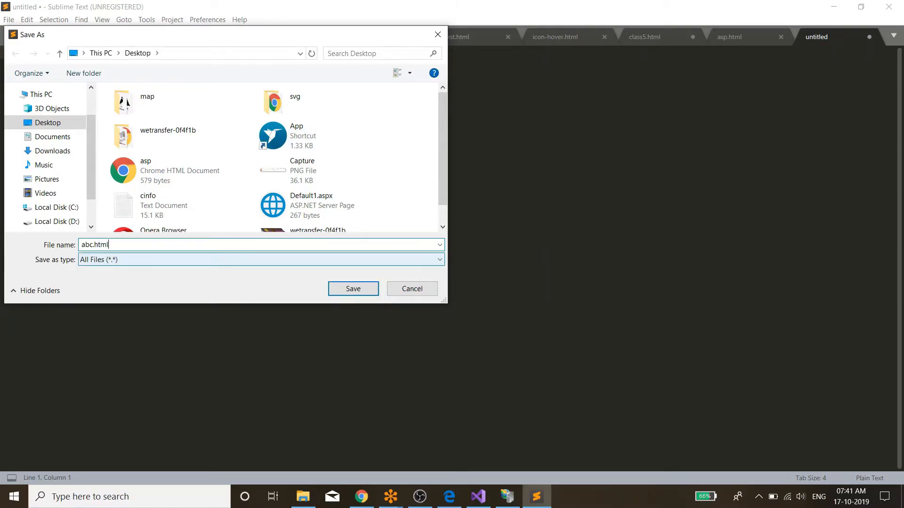
click(366, 289)
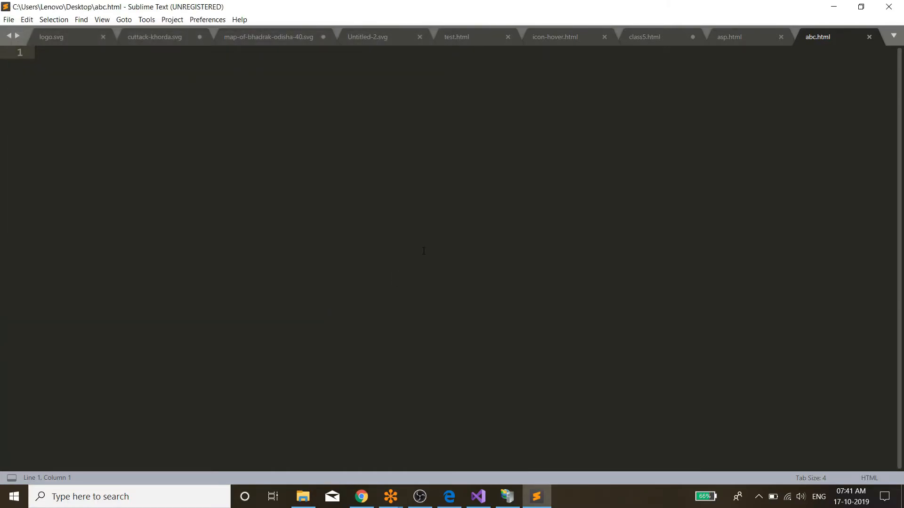
Insert the basic HTML page skeleton with doctype, head, title and body into abc.html
text(<)
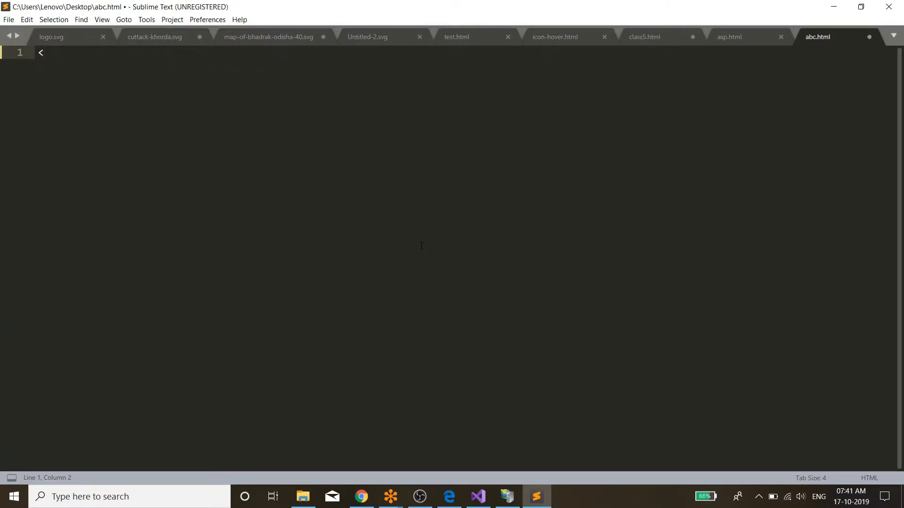
text(ht)
key(Tab)
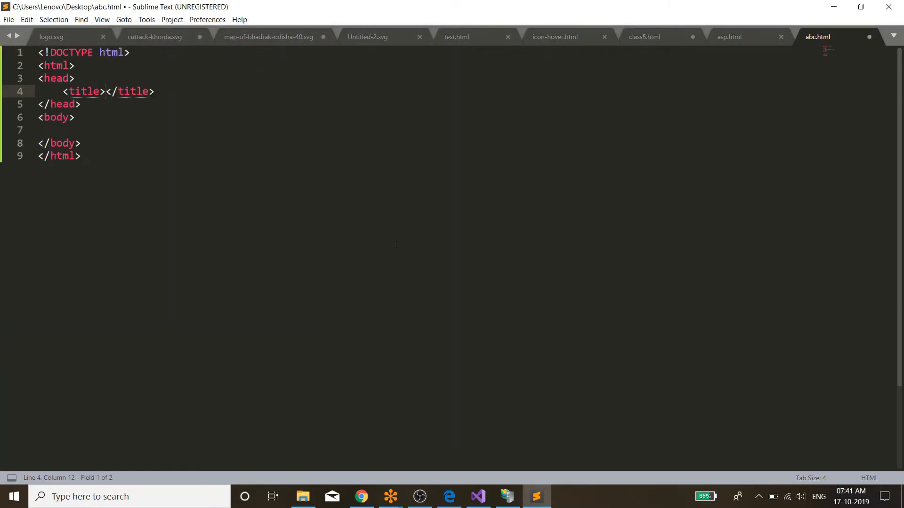
Add a paragraph reading "This is my 1st page that is present in local host" to the body and save abc.html
click(93, 128)
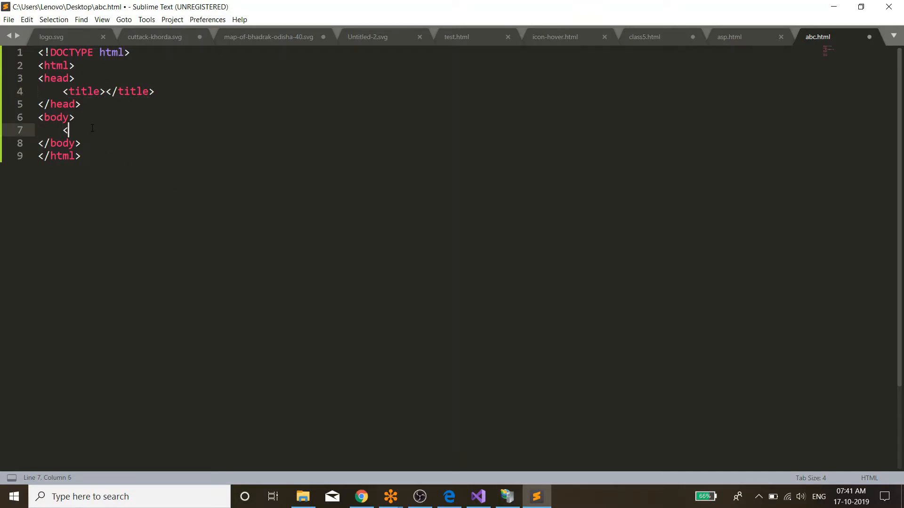
text(<p)
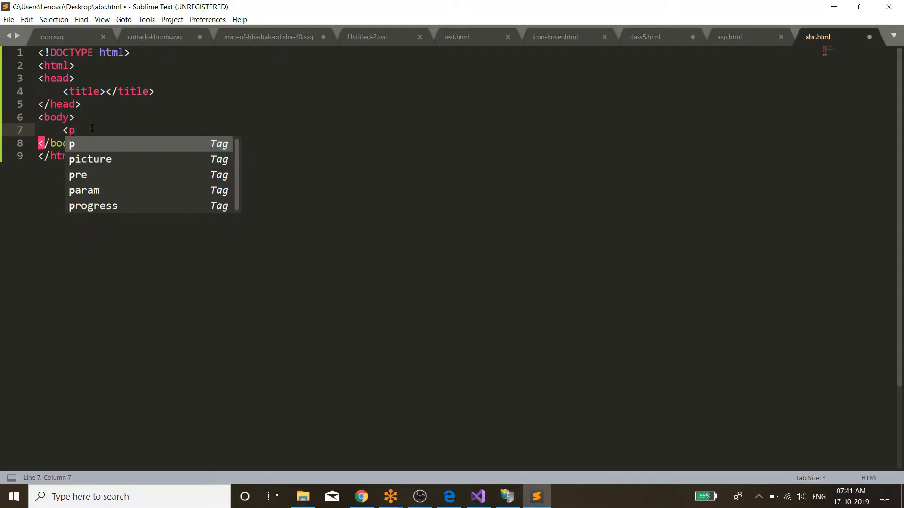
key(Tab)
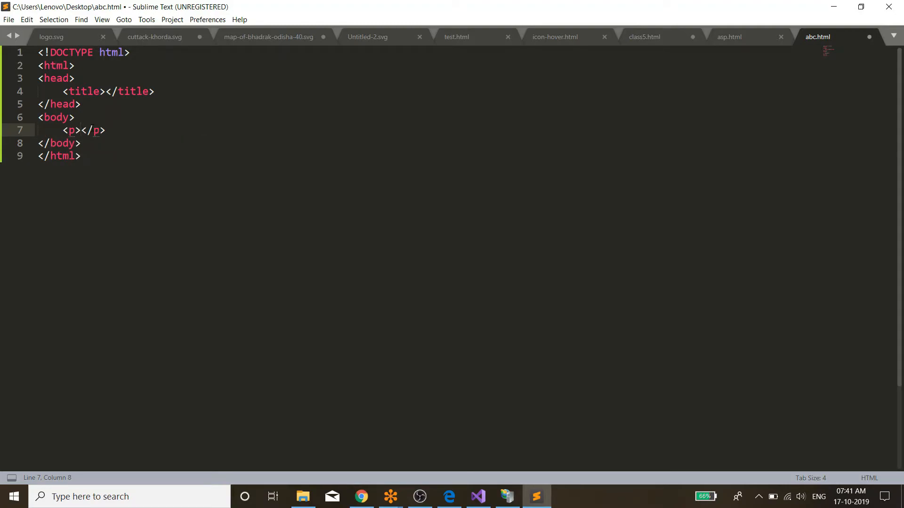
text(This is my )
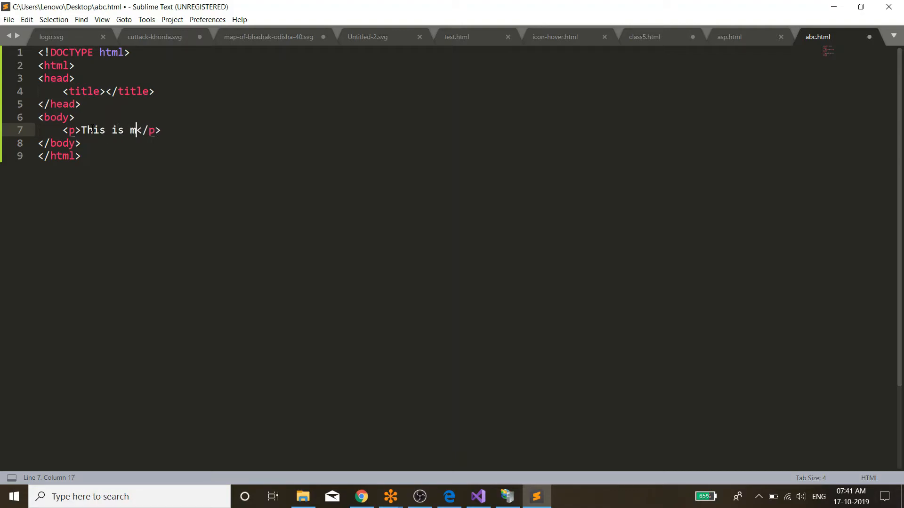
text(1st page that is )
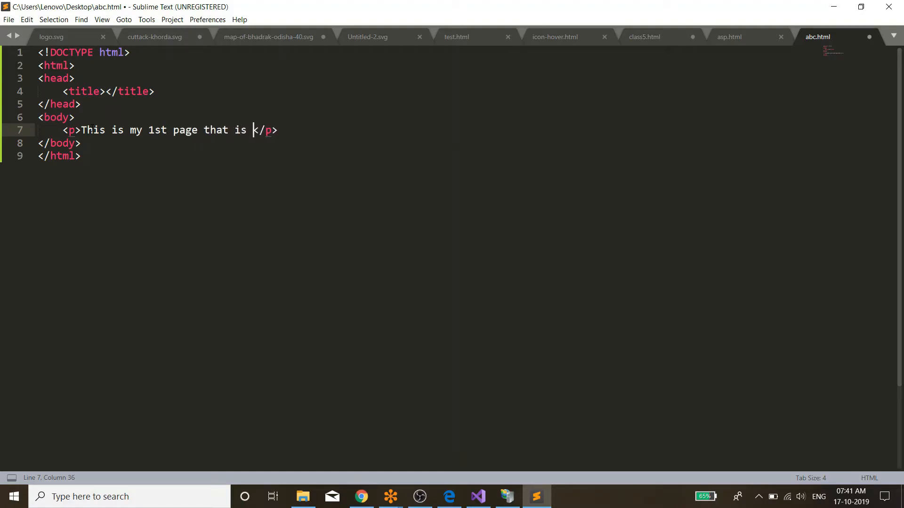
text(present)
text( in loca)
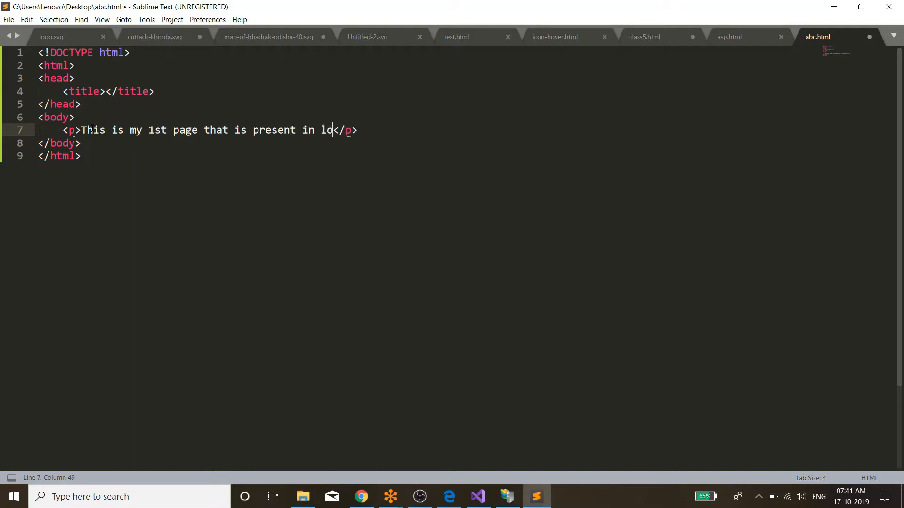
text(l host)
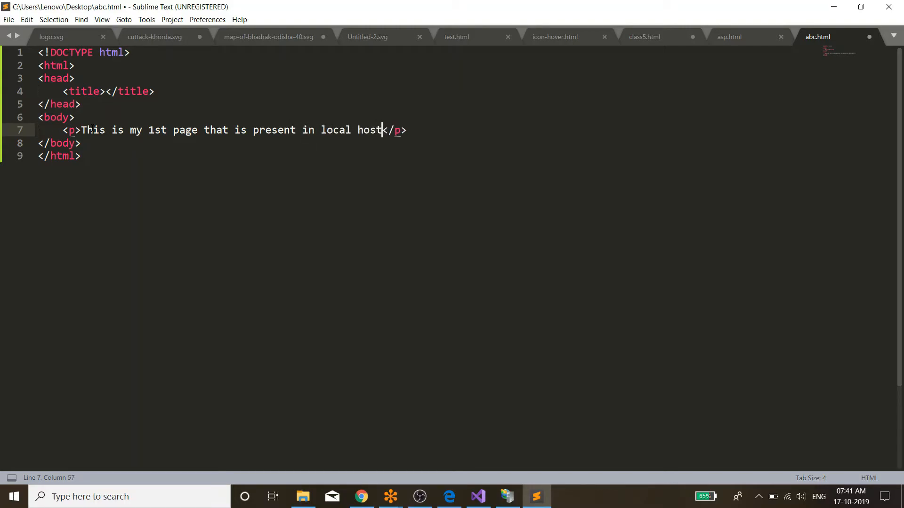
key(ctrl+s)
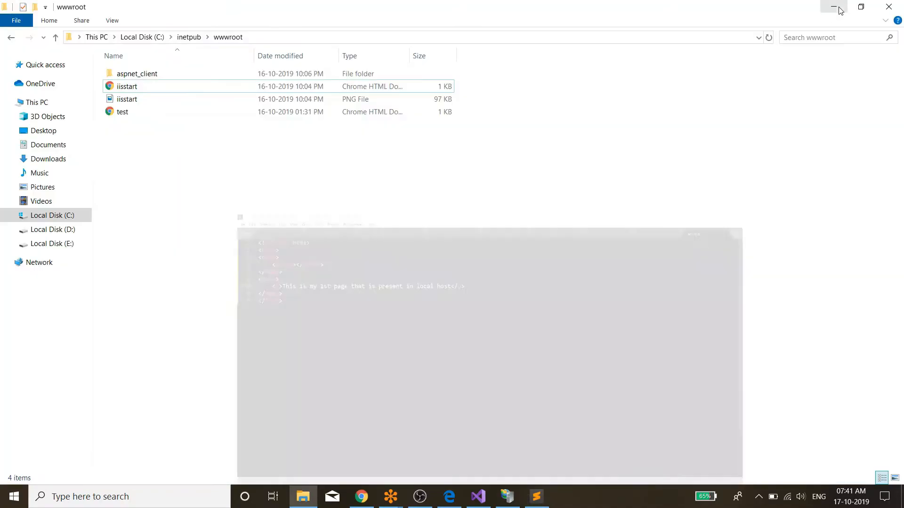
Clear the open windows off the Desktop, keeping the wwwroot folder in a smaller window, and copy the abc file from the Desktop
click(834, 7)
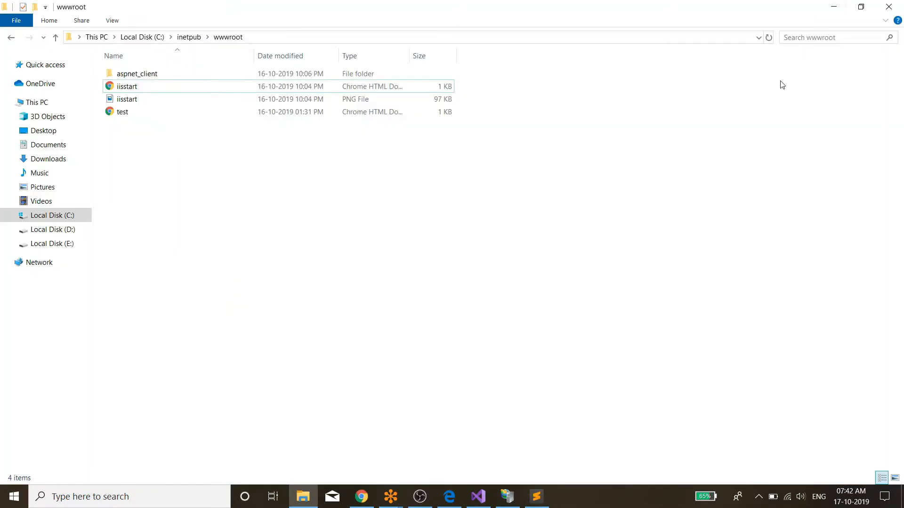
click(860, 6)
click(843, 18)
click(836, 9)
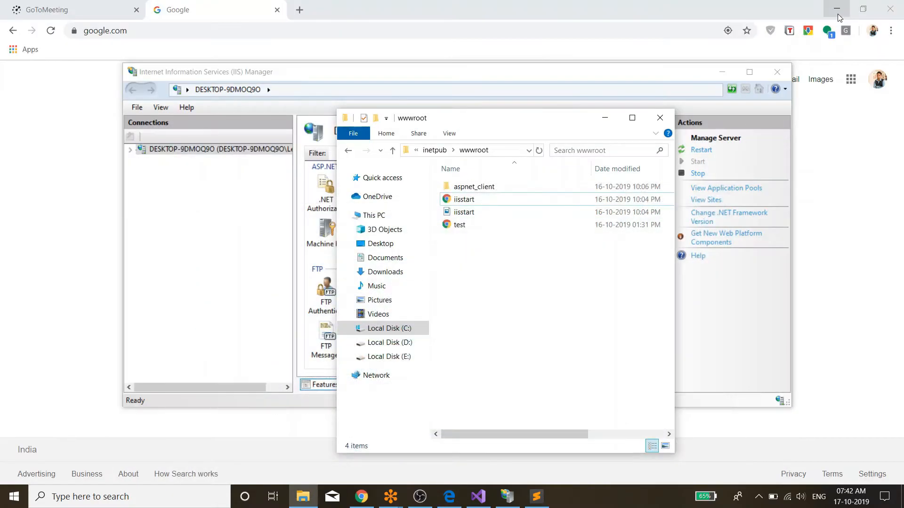
click(837, 10)
click(721, 71)
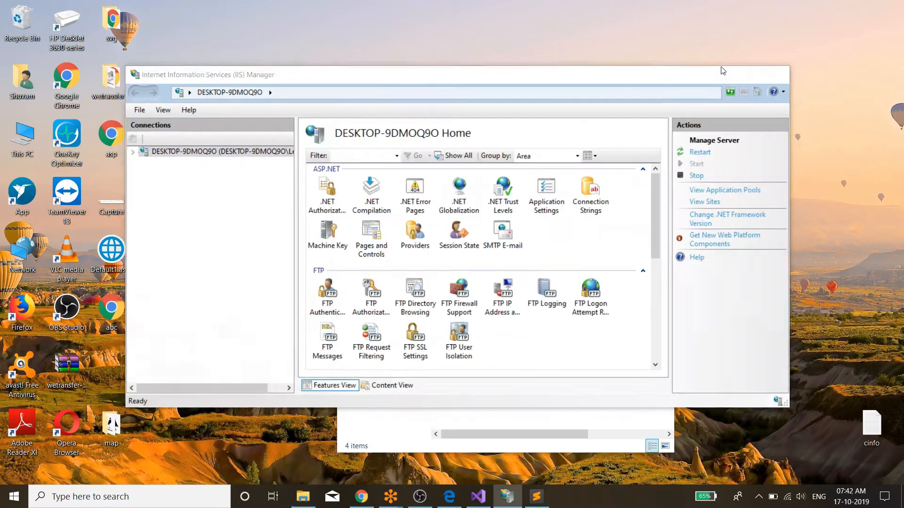
click(107, 320)
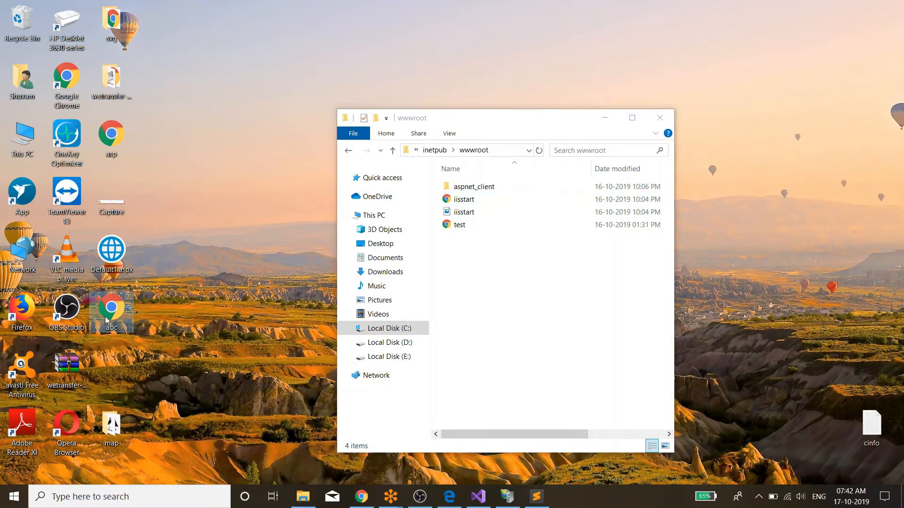
right_click(106, 320)
click(137, 246)
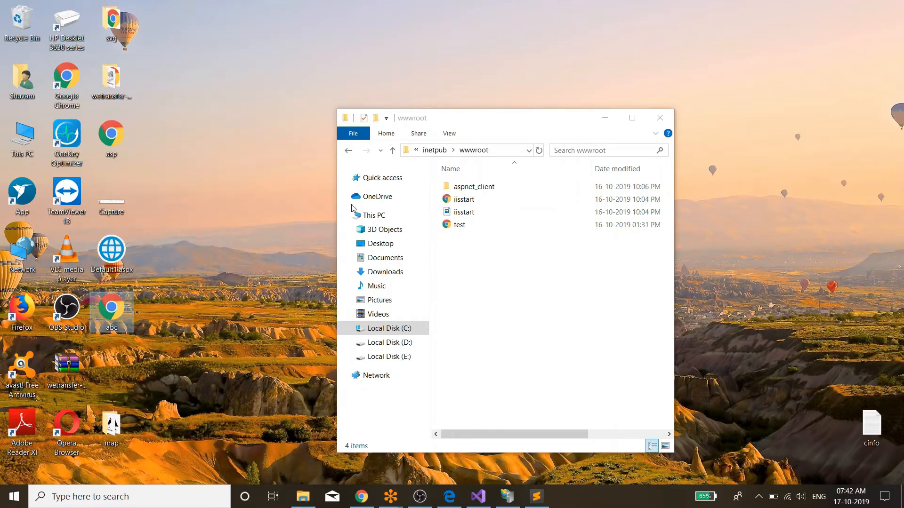
Paste the abc file into C:\inetpub\wwwroot, granting administrator permission for the copy
click(632, 119)
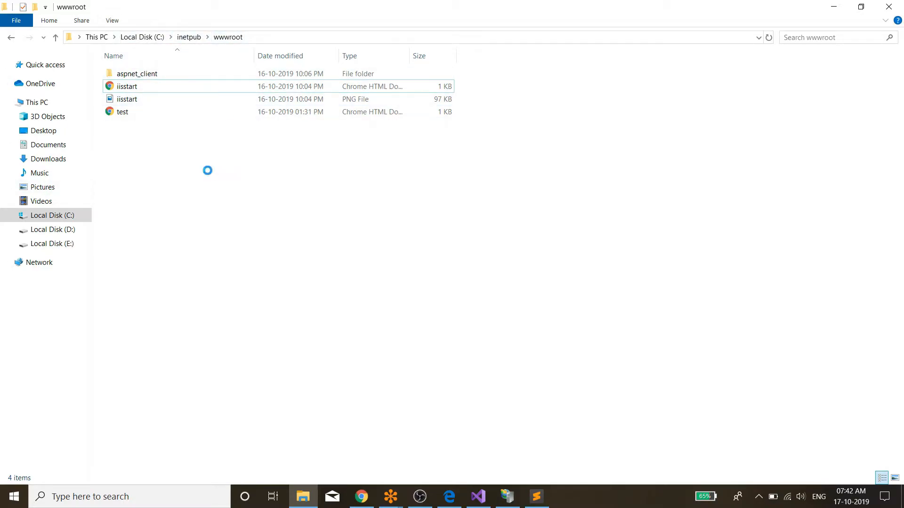
right_click(208, 171)
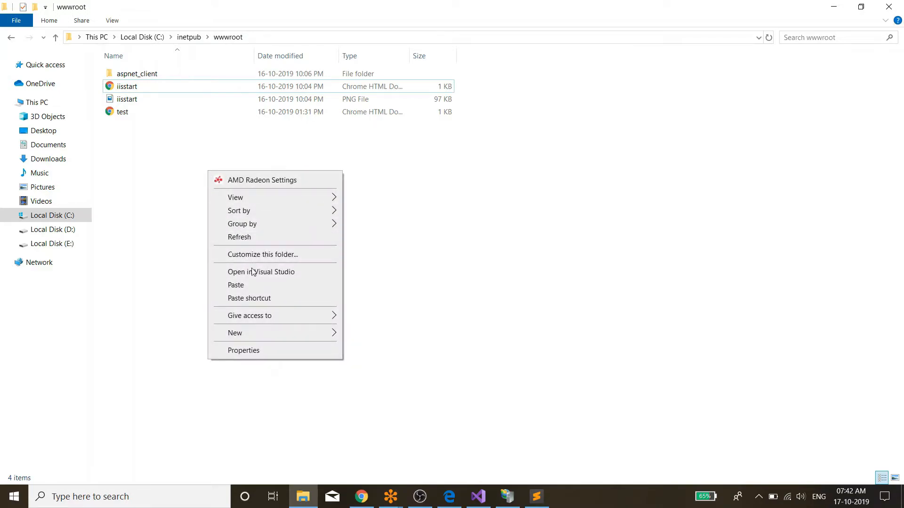
click(253, 284)
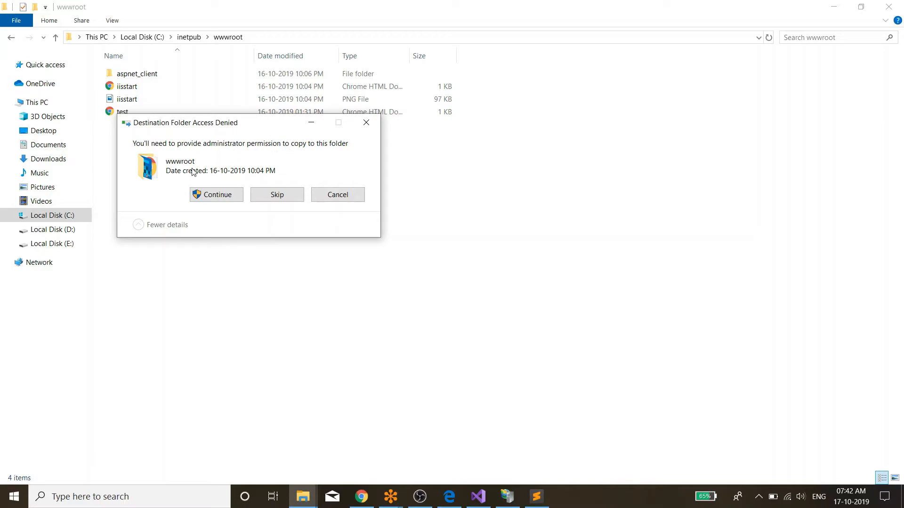
click(210, 194)
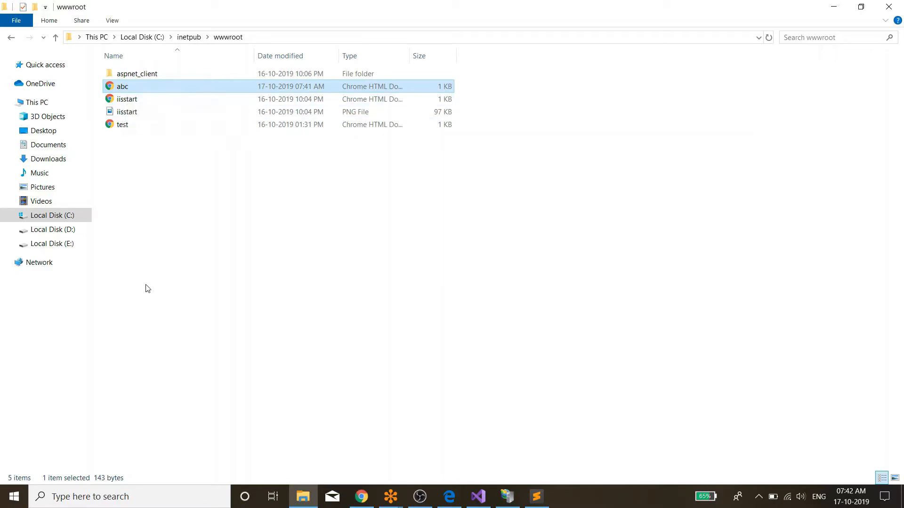
click(197, 177)
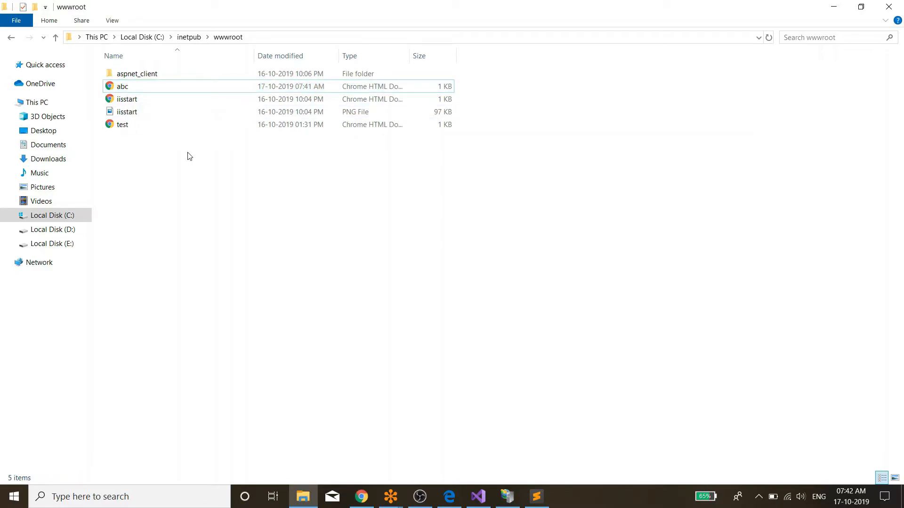
Open the abc file from wwwroot in Microsoft Edge and close the Microsoft home page tab
right_click(134, 88)
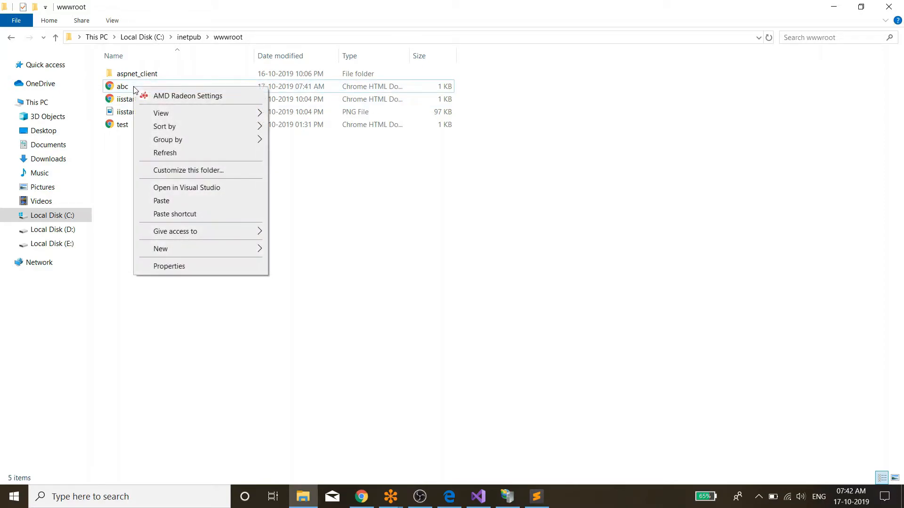
right_click(113, 89)
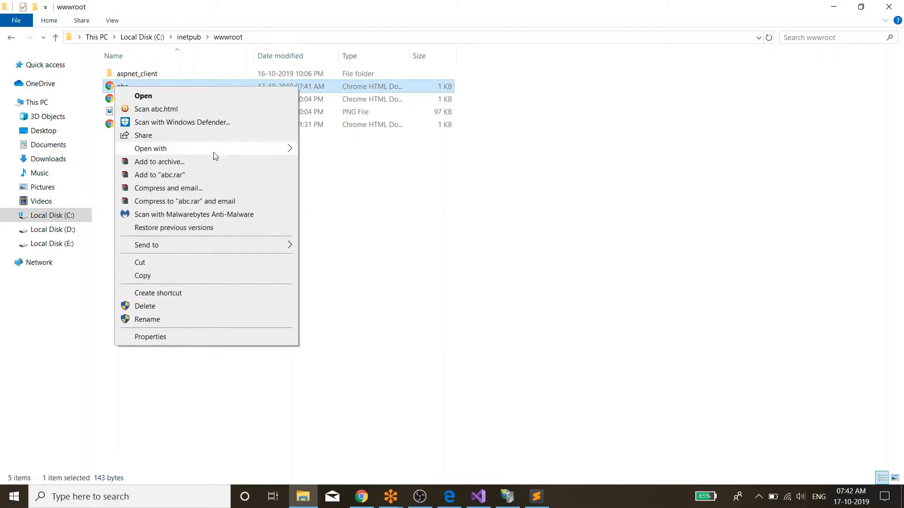
mouse_move(217, 155)
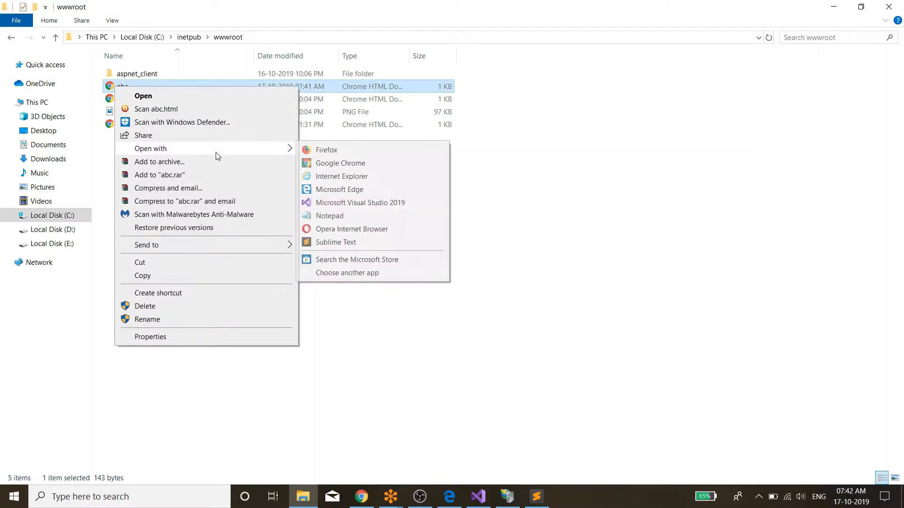
click(373, 193)
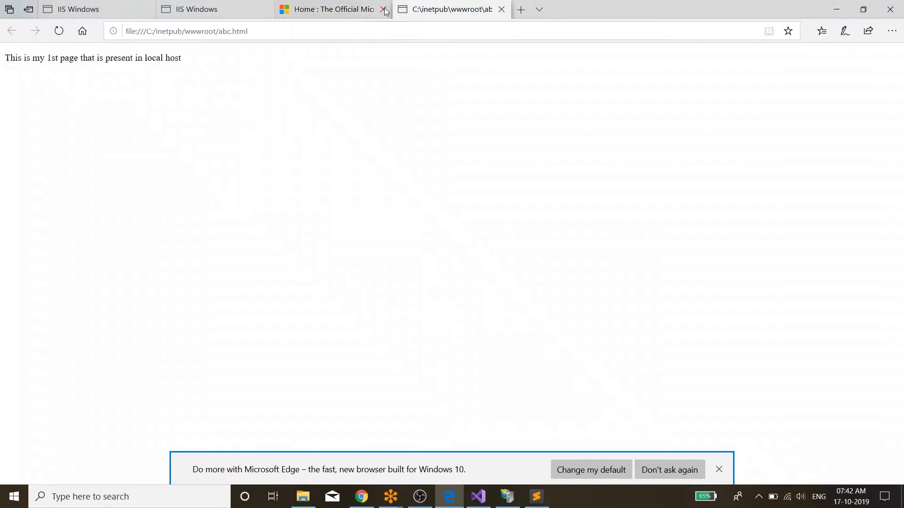
click(383, 9)
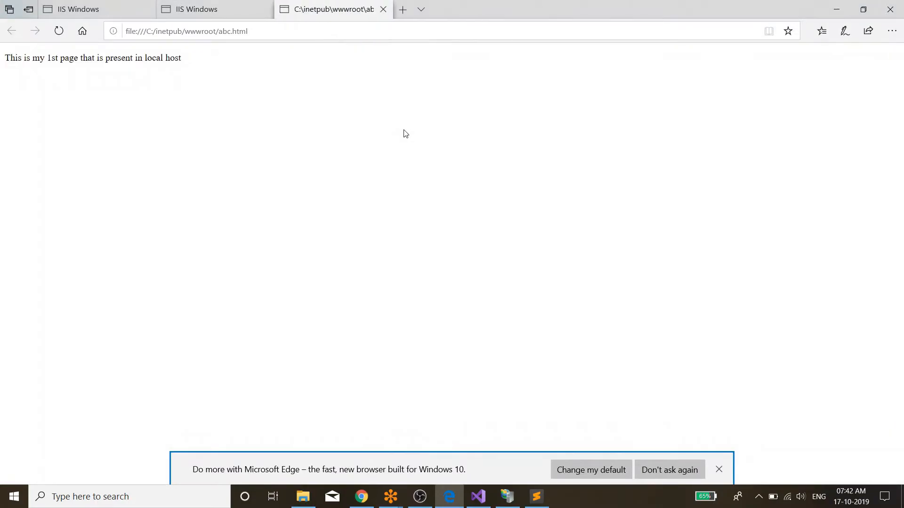
mouse_move(9, 60)
mouse_down()
mouse_move(228, 69)
mouse_move(88, 49)
mouse_move(15, 54)
mouse_up()
click(68, 135)
click(195, 11)
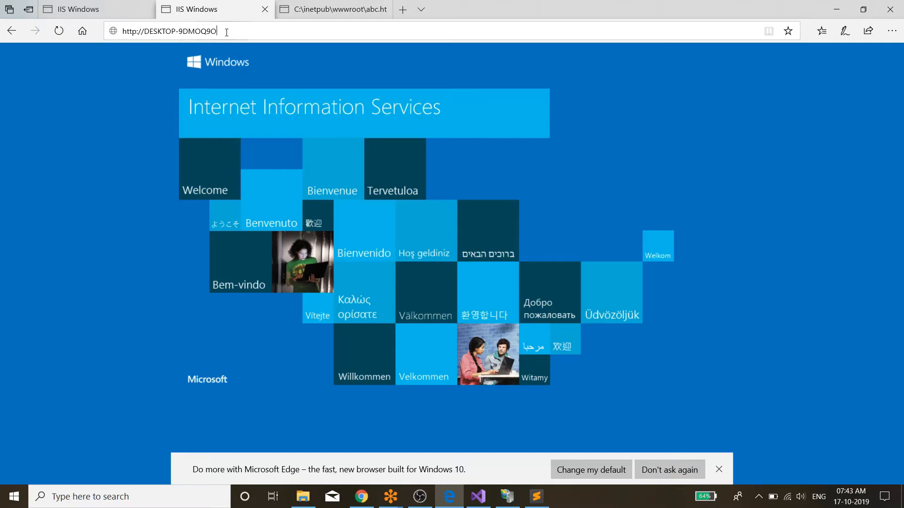
click(227, 32)
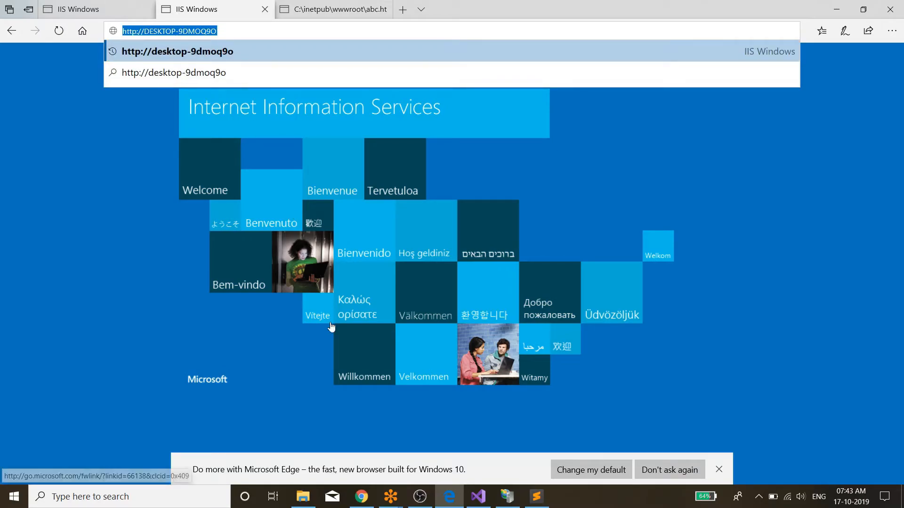
mouse_move(362, 496)
click(377, 454)
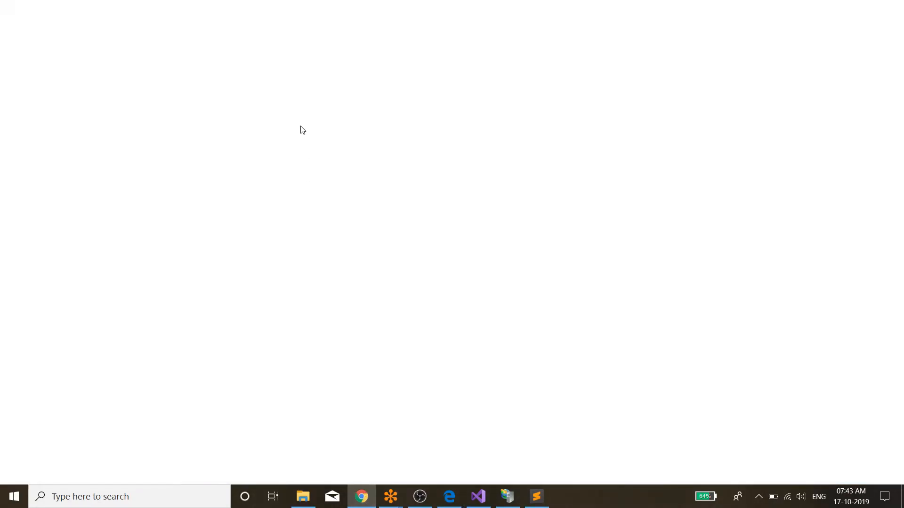
click(250, 33)
text(desktop-9dmoq9o/)
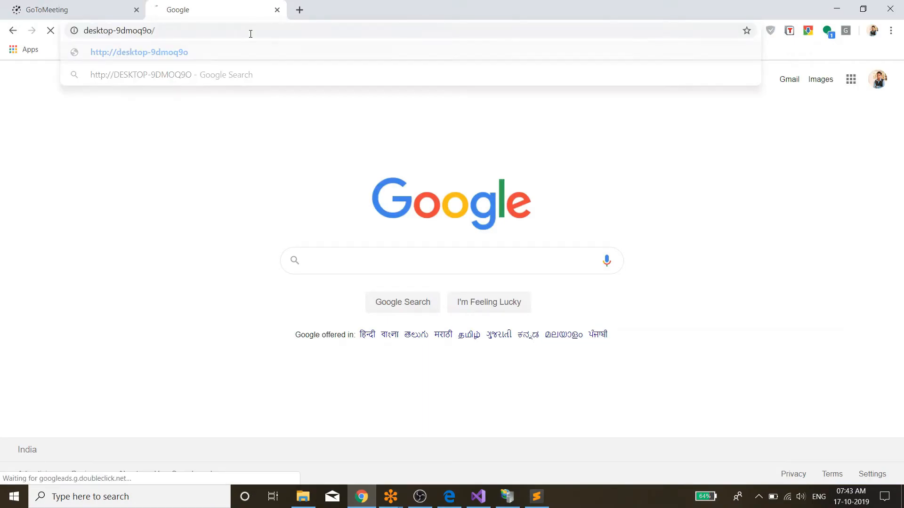
key(Return)
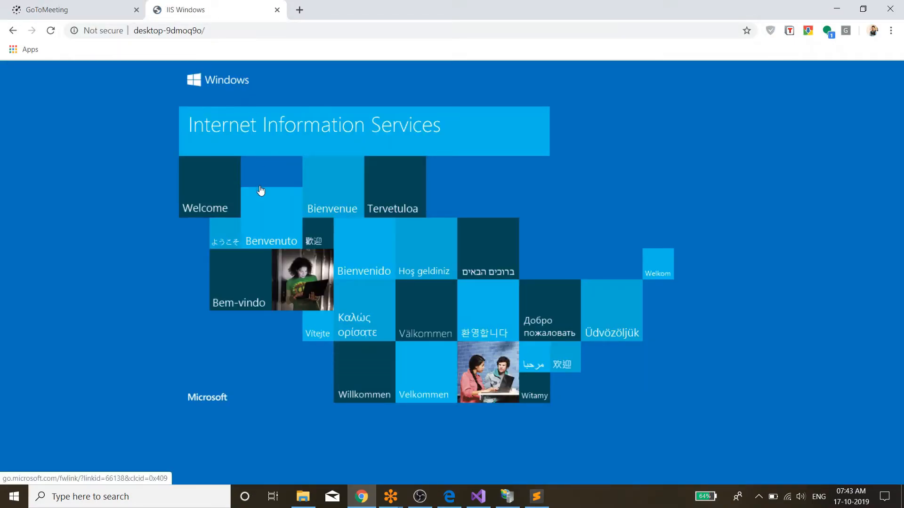
key(alt+Tab)
key(alt+Tab)
key(alt+Tab)
click(107, 8)
click(188, 37)
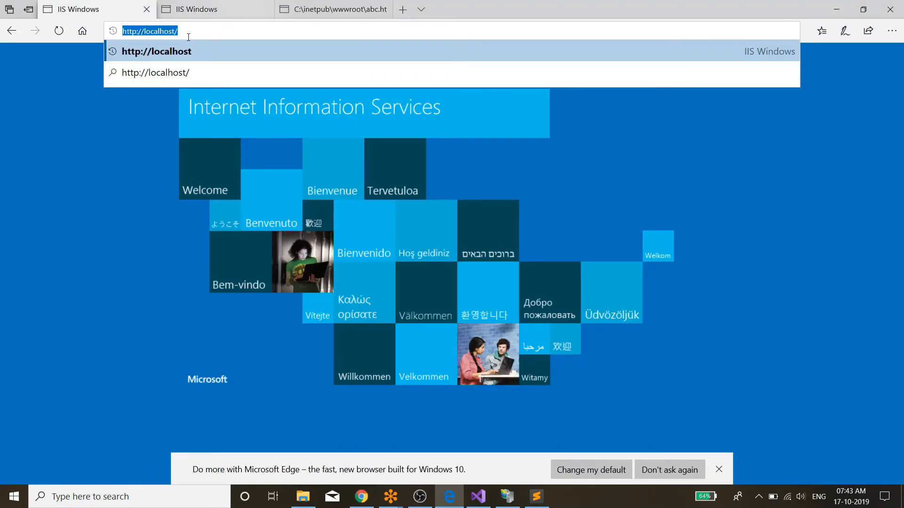
key(alt+Tab)
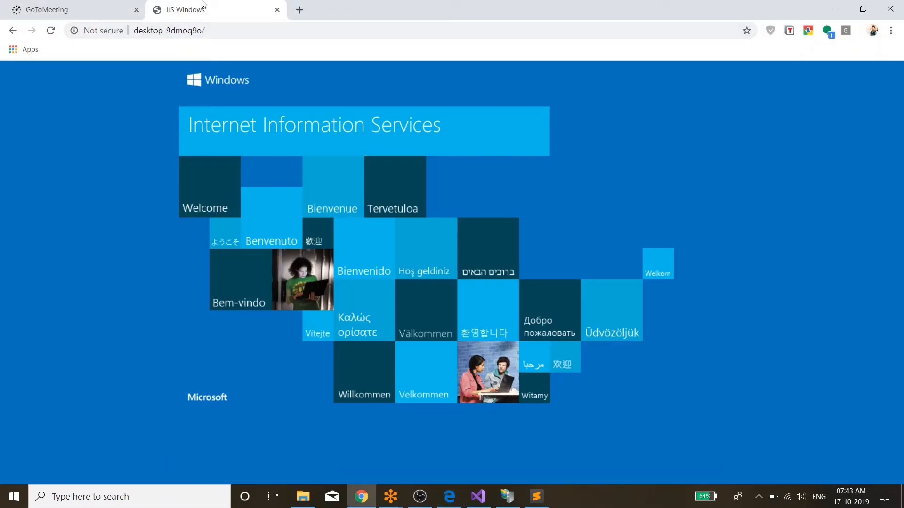
click(301, 15)
key(ctrl+v)
key(Return)
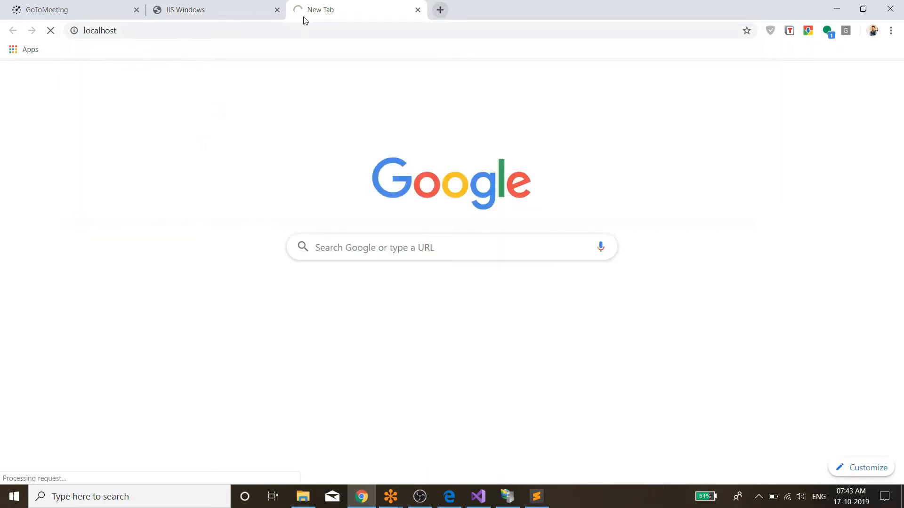
Switch back to Microsoft Edge and examine the abc.html page and its file address
key(alt+Tab)
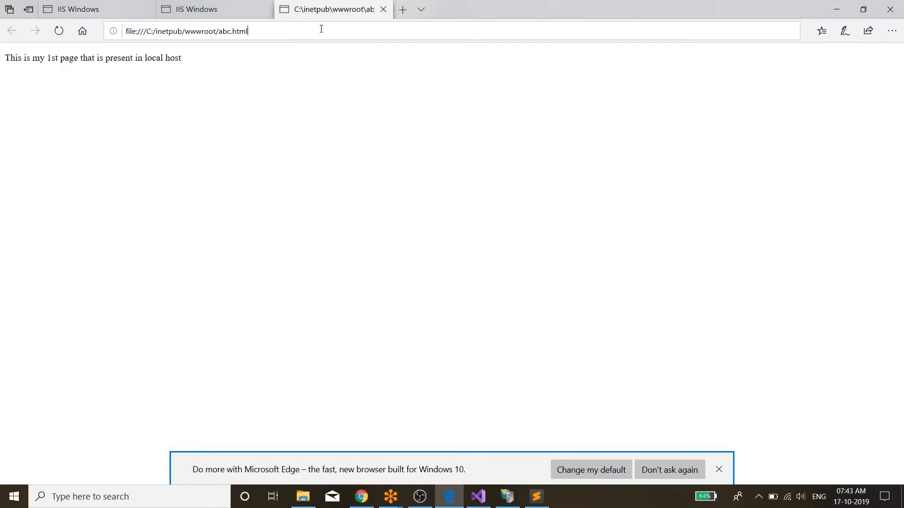
click(321, 28)
key(alt+Tab)
key(alt+Tab)
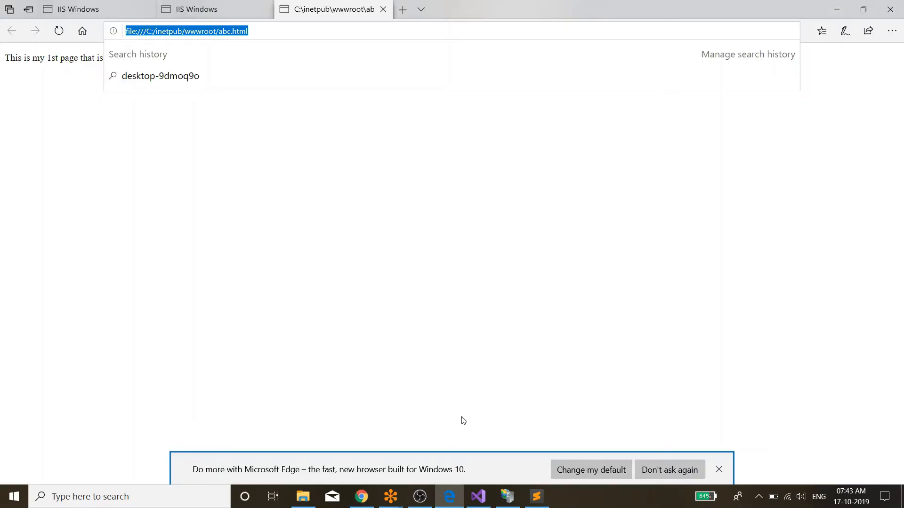
click(371, 385)
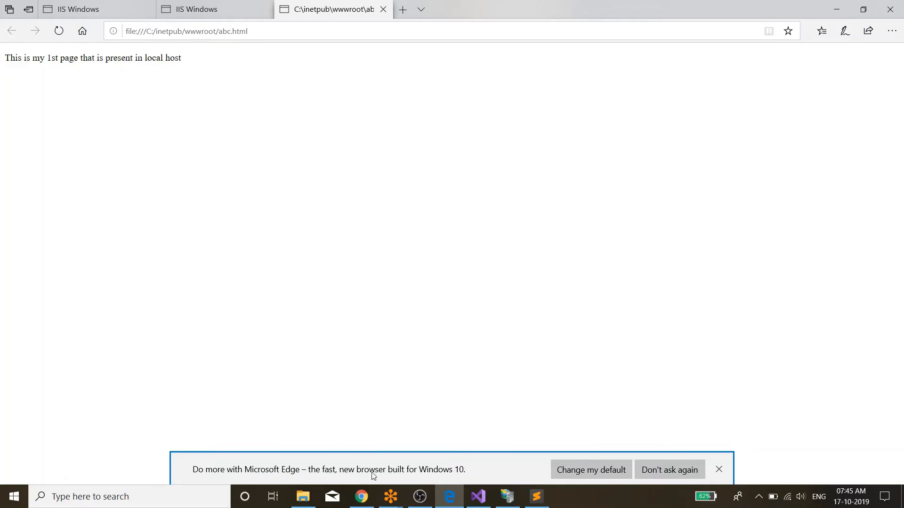
Switch from the wwwroot folder to IIS Manager and expand the server and its Sites node
click(302, 496)
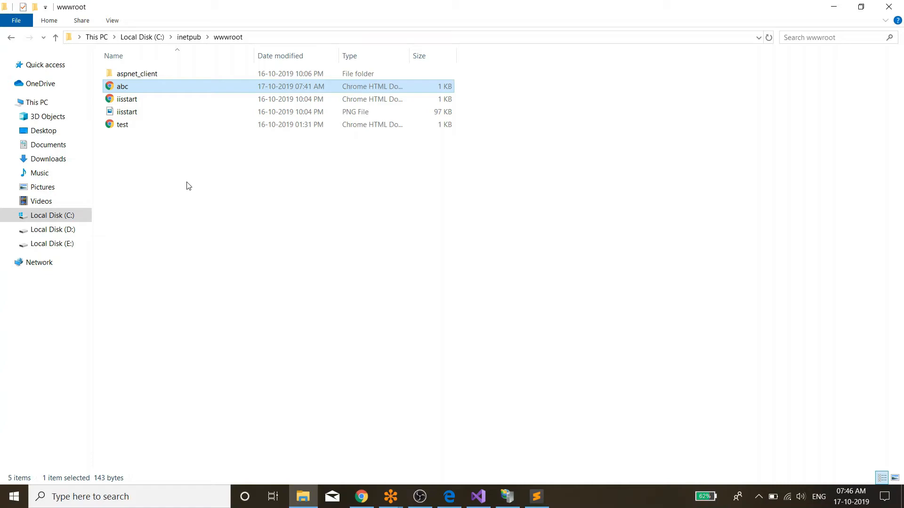
click(209, 277)
mouse_move(510, 496)
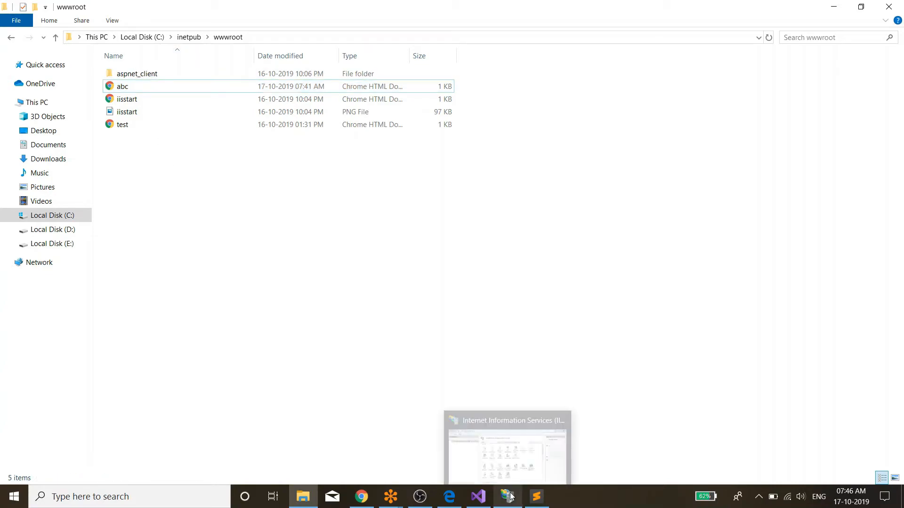
click(507, 410)
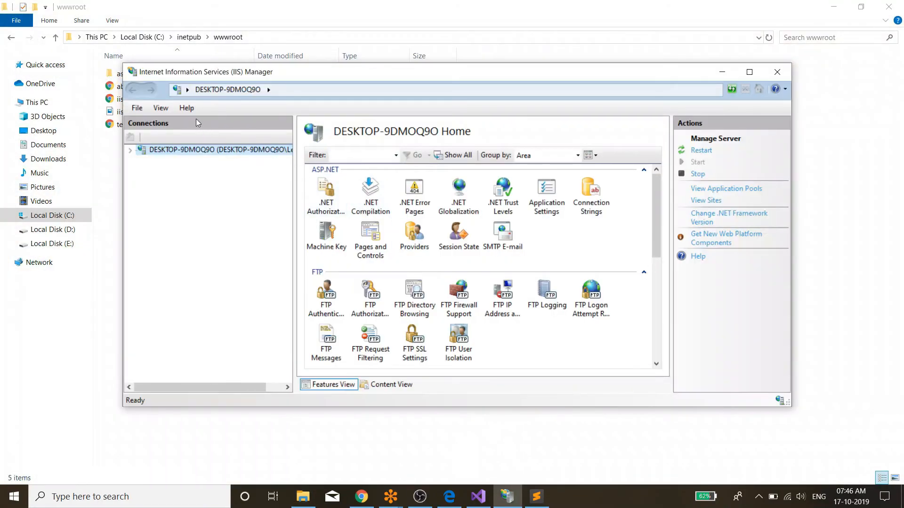
right_click(149, 153)
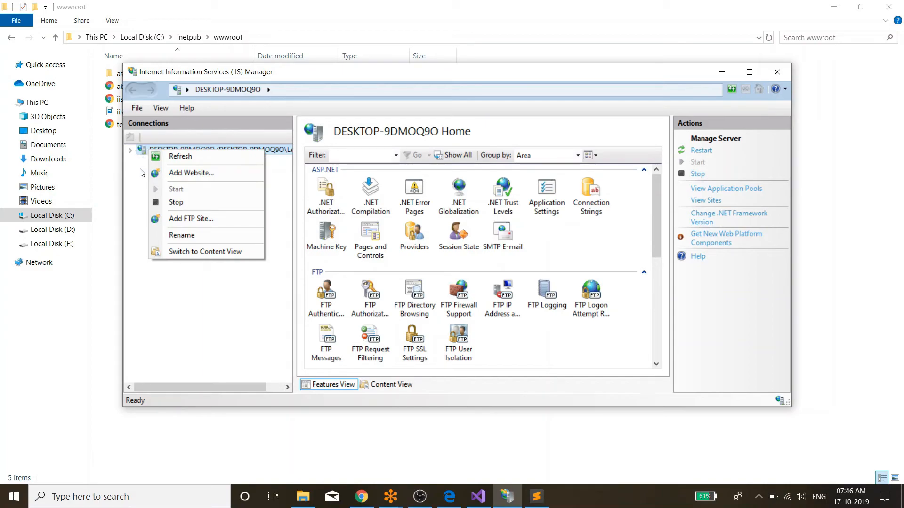
click(140, 170)
click(129, 150)
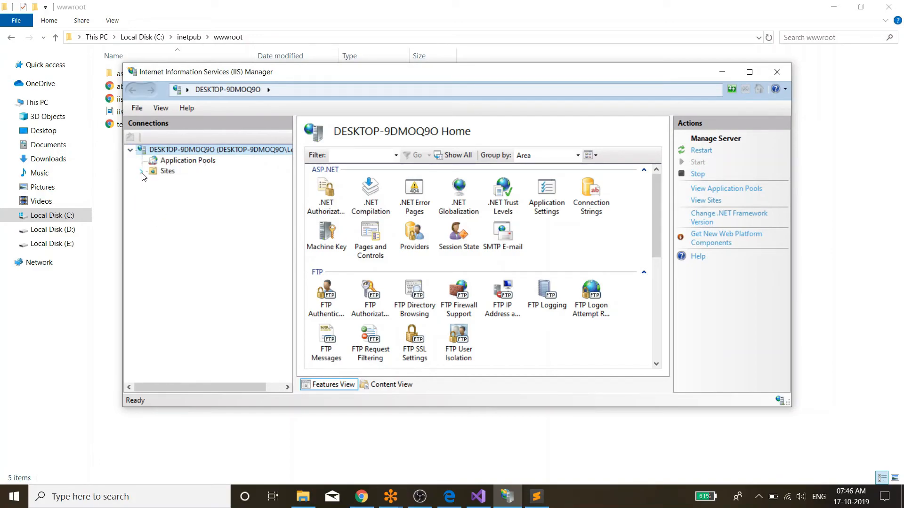
click(141, 172)
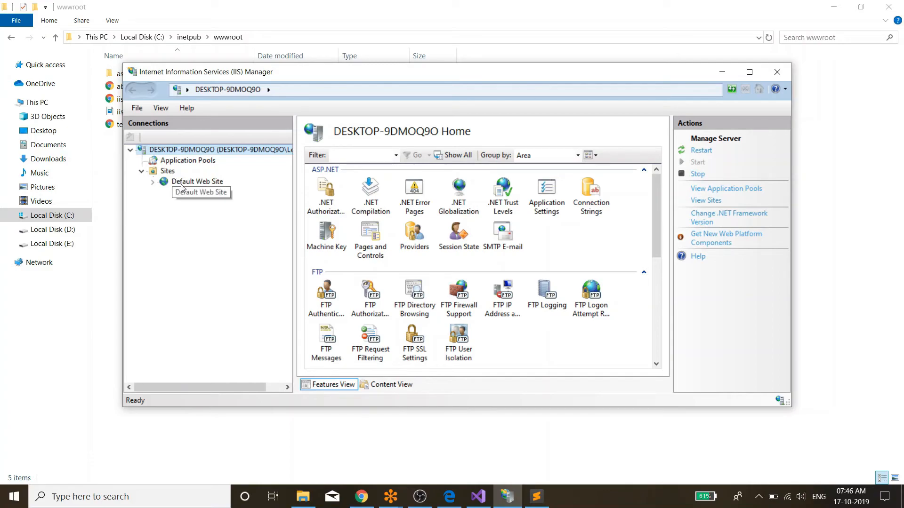
Open the advanced settings of Default Web Site
right_click(190, 183)
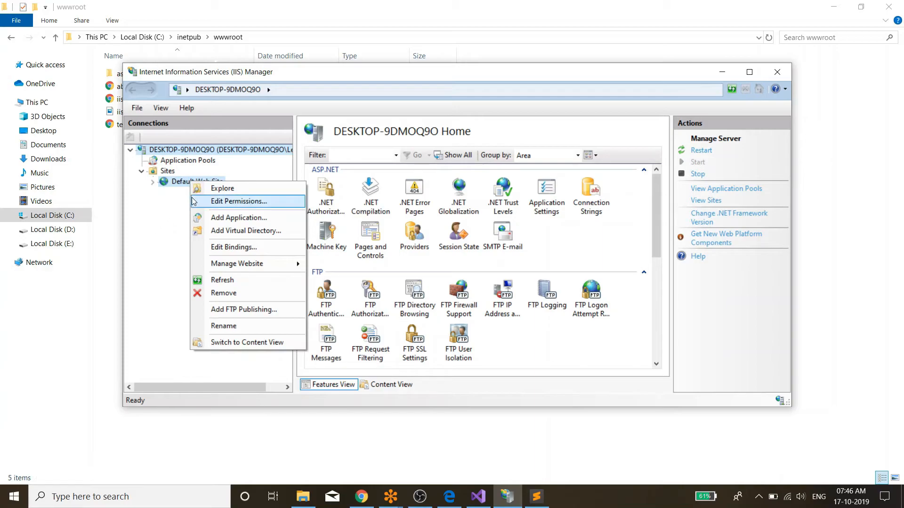
mouse_move(255, 265)
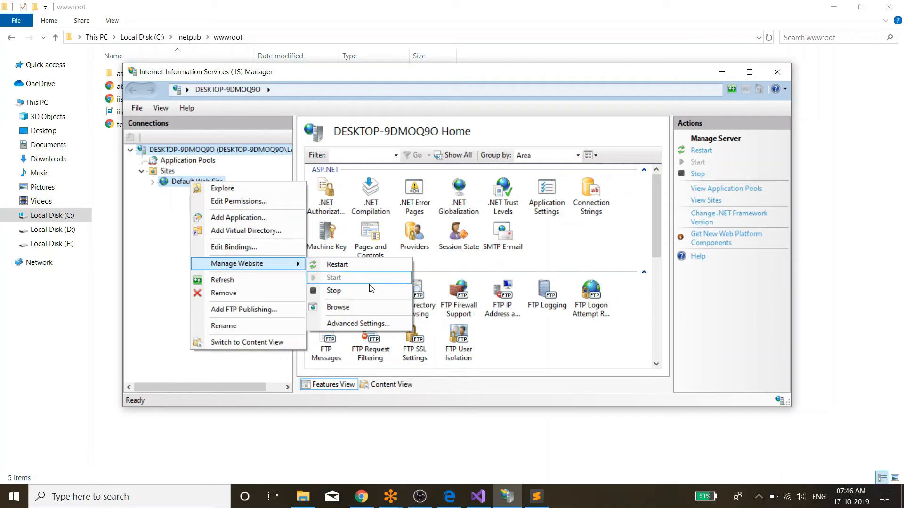
click(371, 326)
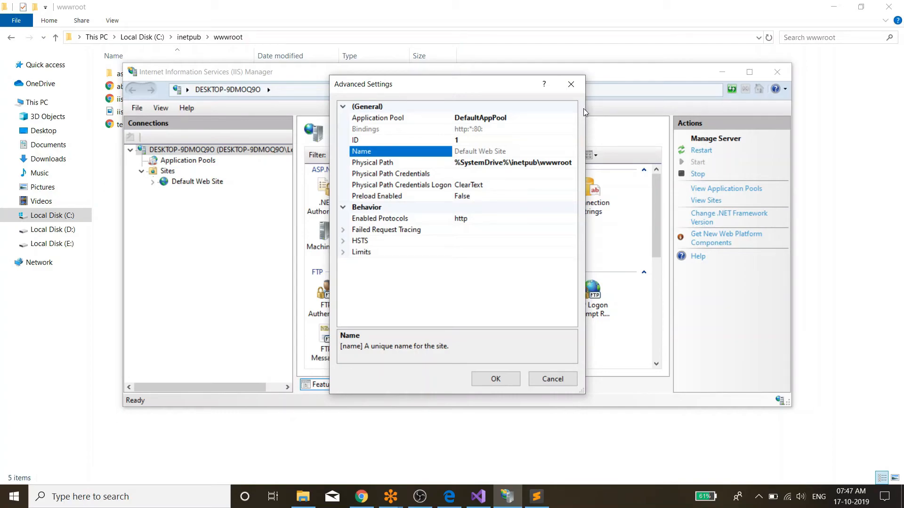
Close the advanced settings dialog and reopen the advanced settings of Default Web Site
click(571, 84)
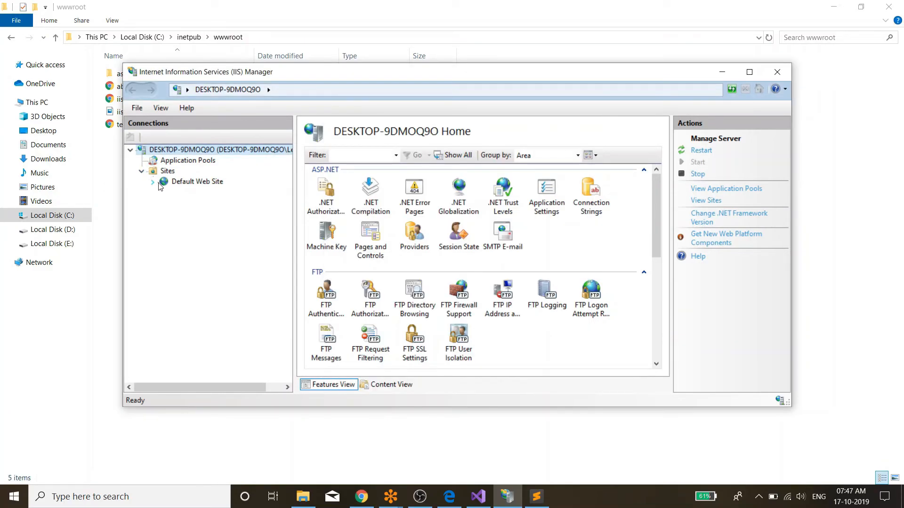
right_click(187, 181)
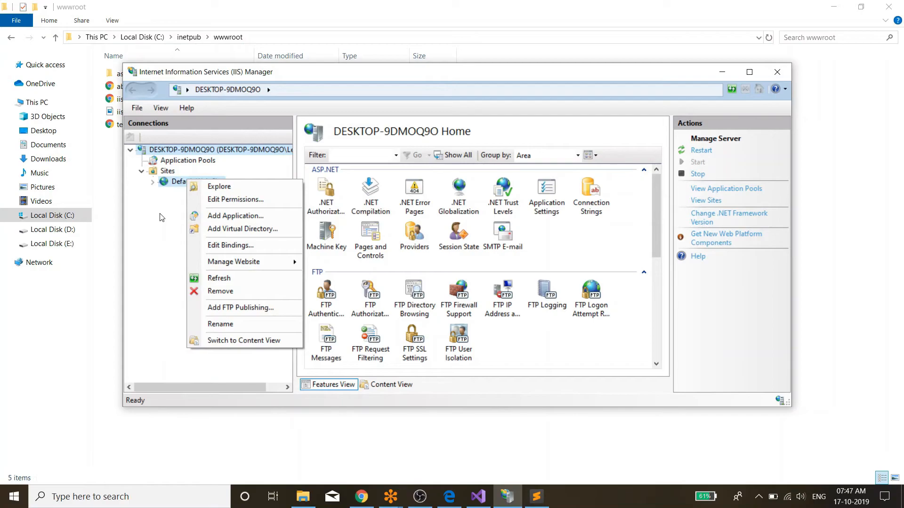
mouse_move(286, 261)
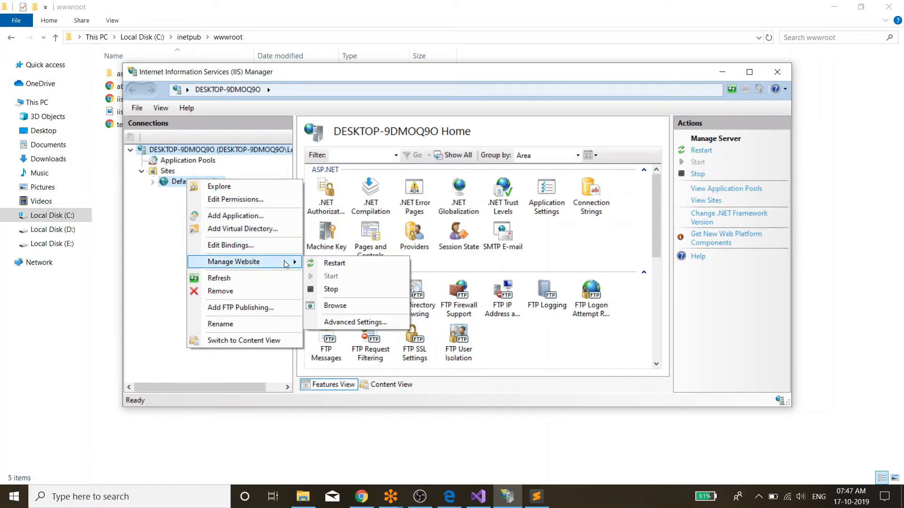
click(356, 323)
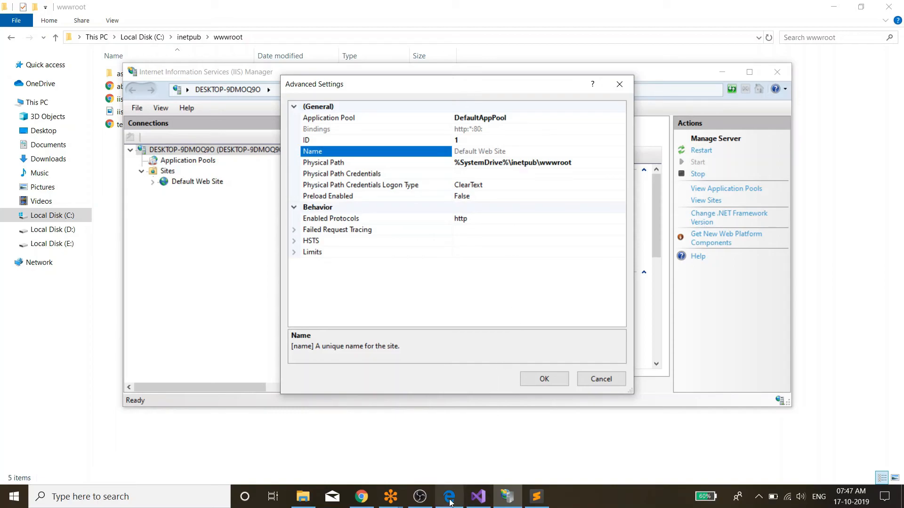
Switch to Microsoft Edge to check the abc.html page's file address, and return to IIS Manager
mouse_move(450, 503)
click(458, 469)
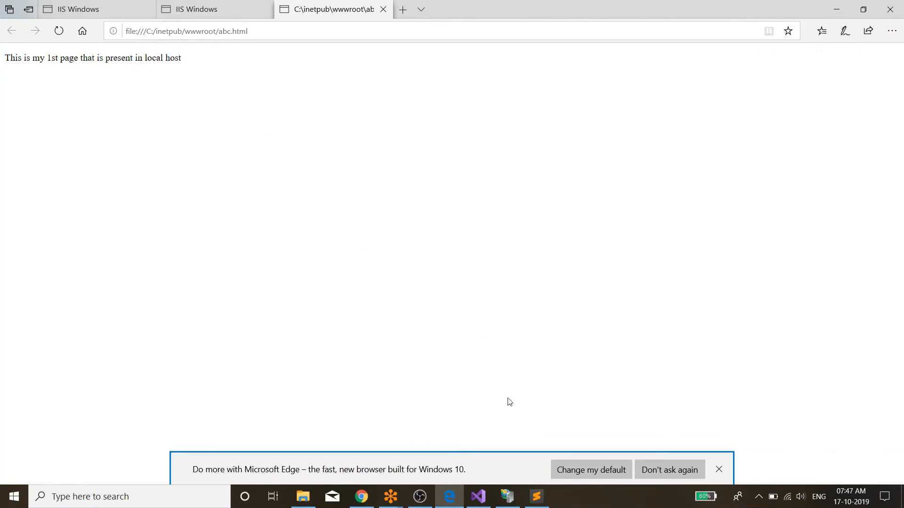
click(508, 495)
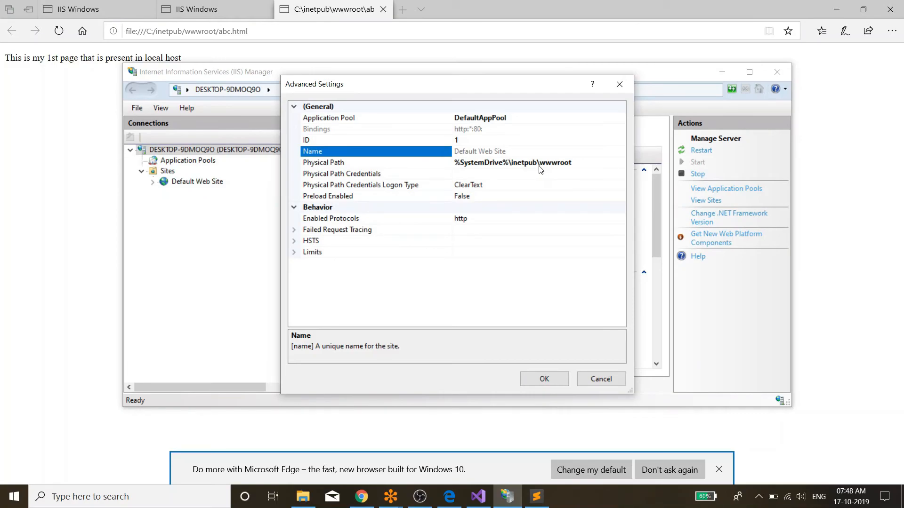
Examine the folder choices for Default Web Site's physical path and close the advanced settings without changing anything
click(581, 164)
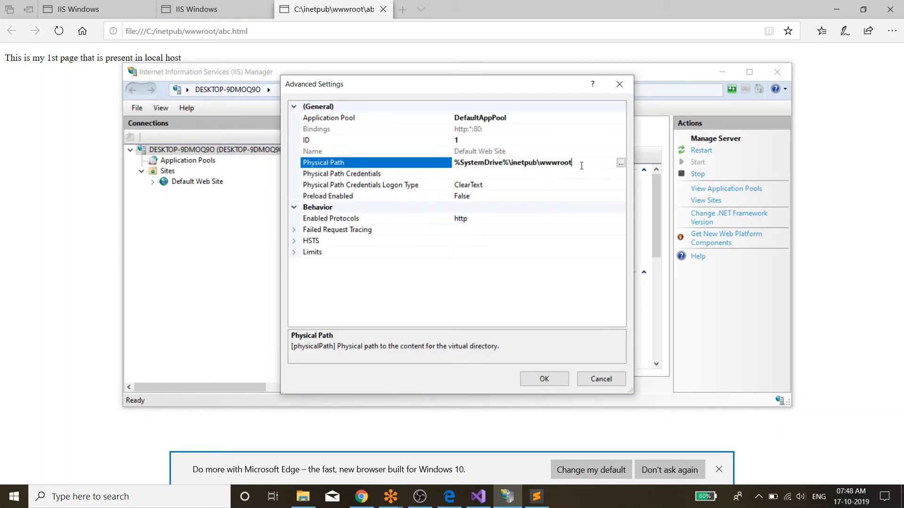
click(620, 164)
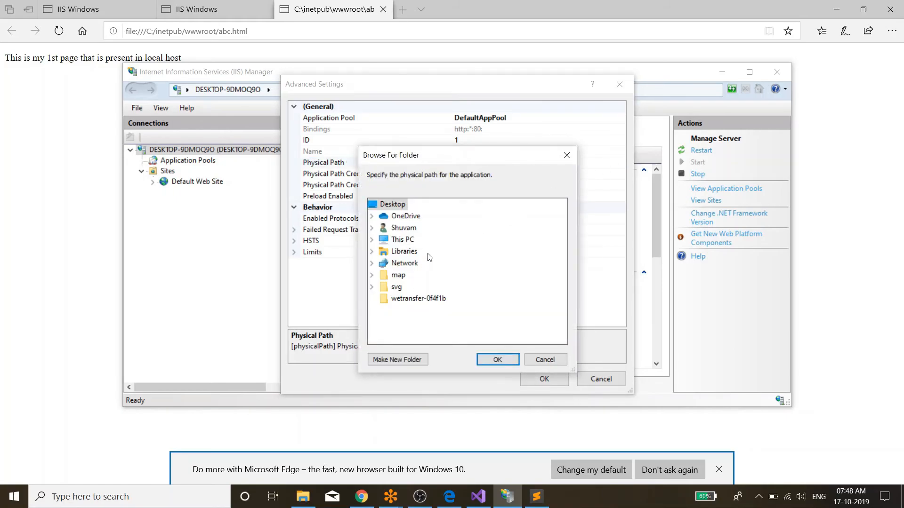
click(548, 359)
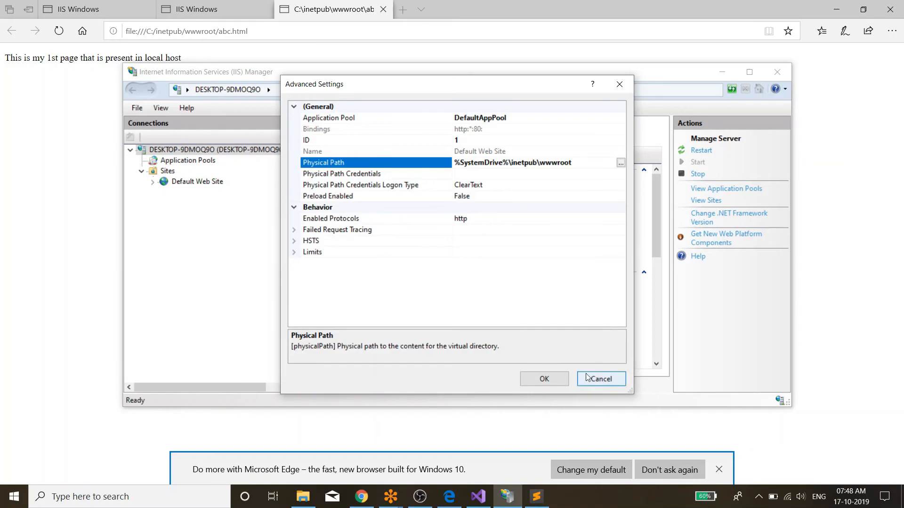
click(600, 378)
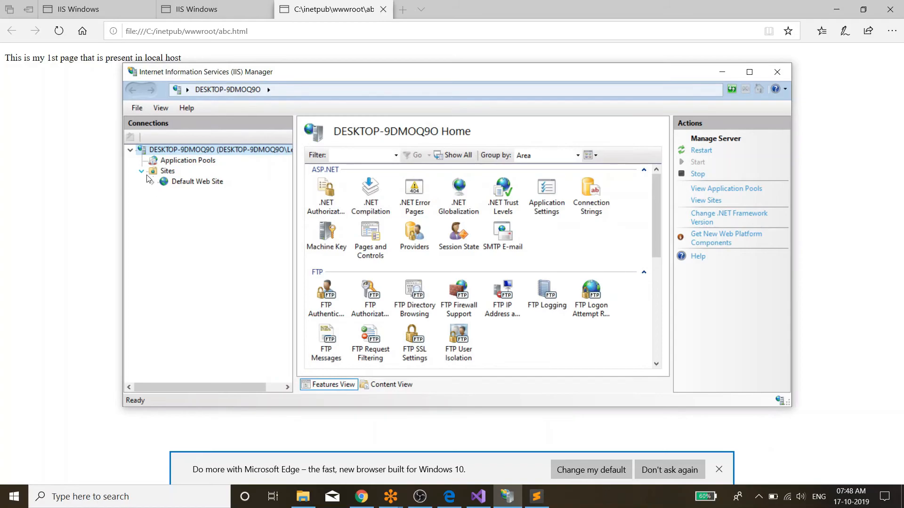
Start adding a virtual directory under Default Web Site with the alias Ddriveserver
right_click(176, 183)
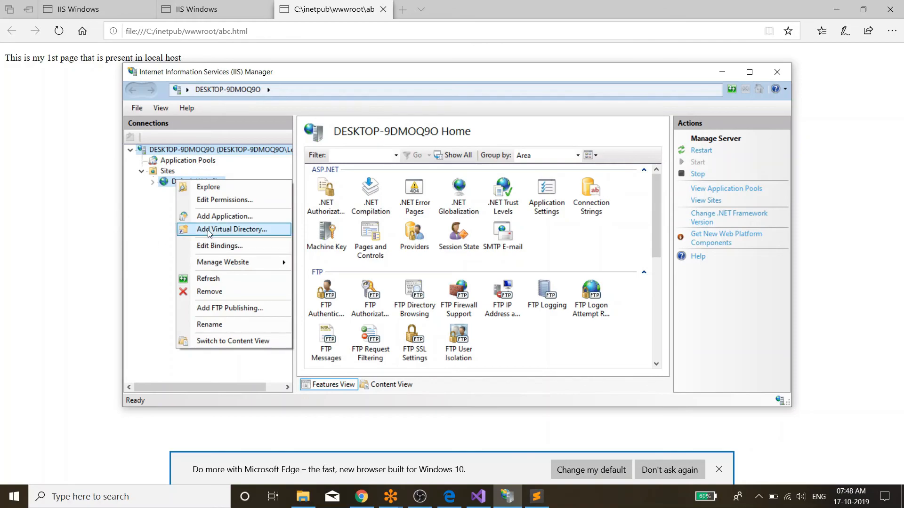
key(Escape)
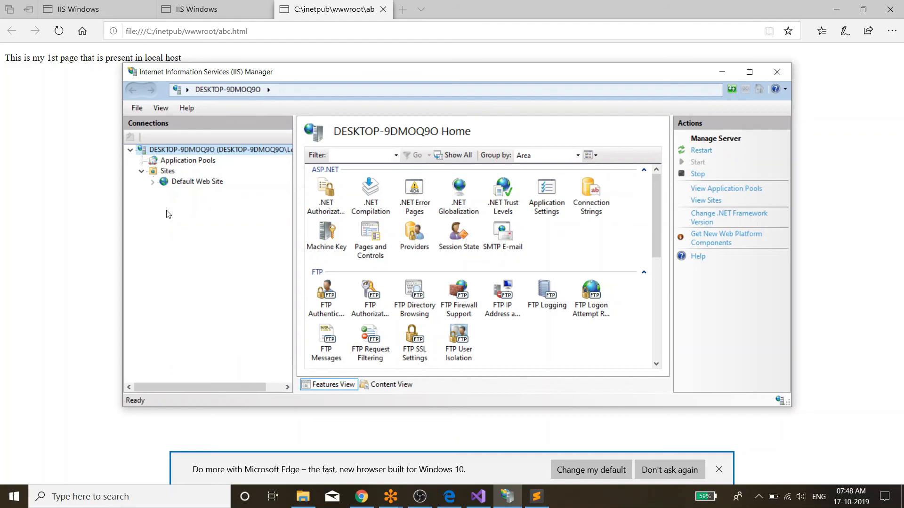
right_click(181, 188)
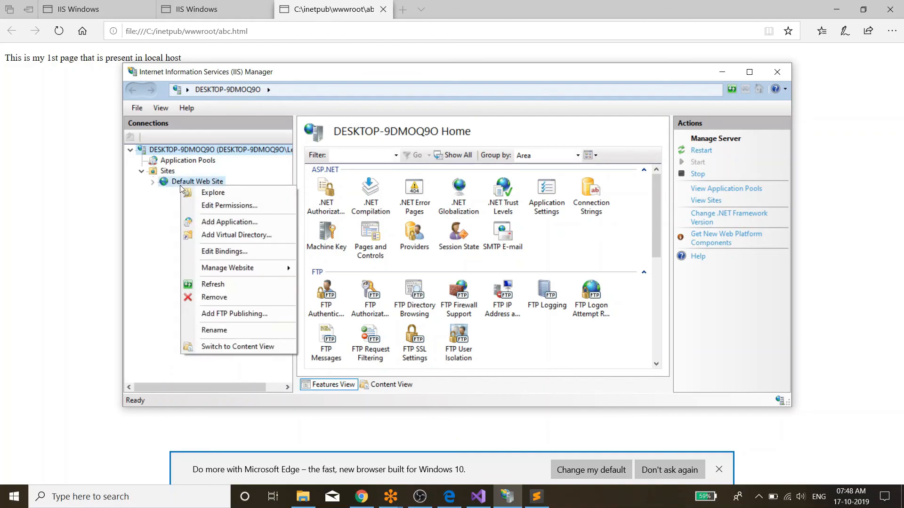
click(215, 235)
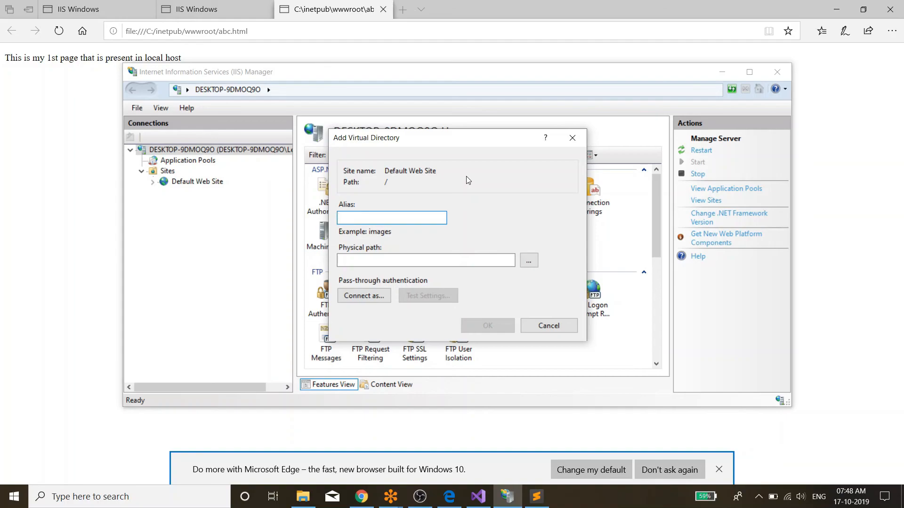
text(Ddriveserver)
Browse the folders of Local Disk (D:) for the virtual directory's physical path, and cancel adding the directory
click(528, 261)
scroll(459, 264, down, 2)
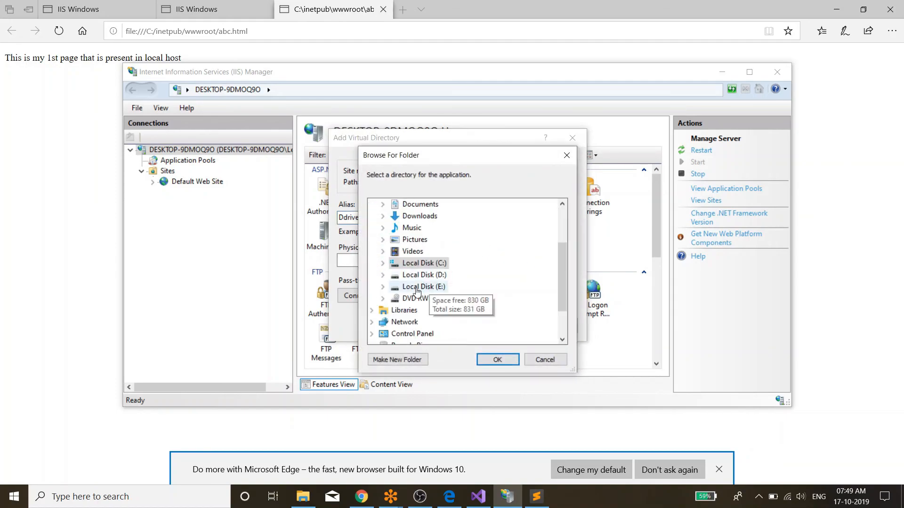
click(383, 276)
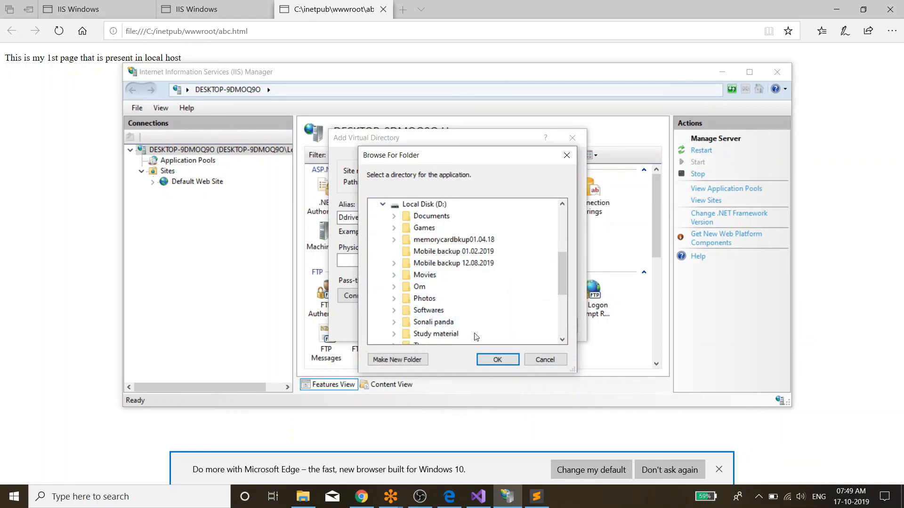
click(544, 360)
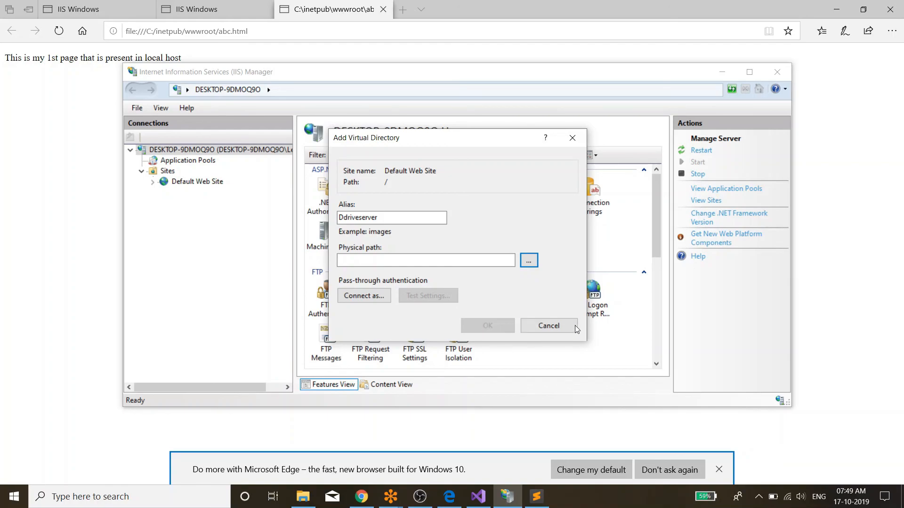
click(529, 325)
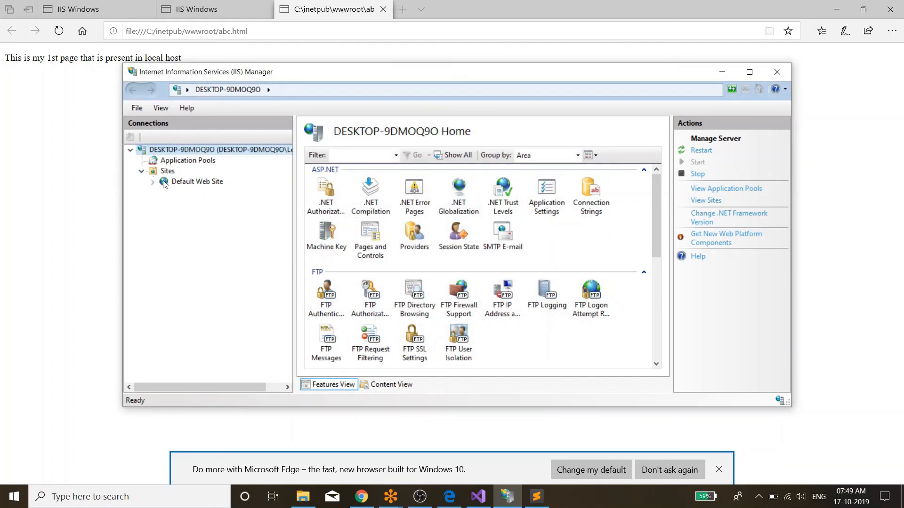